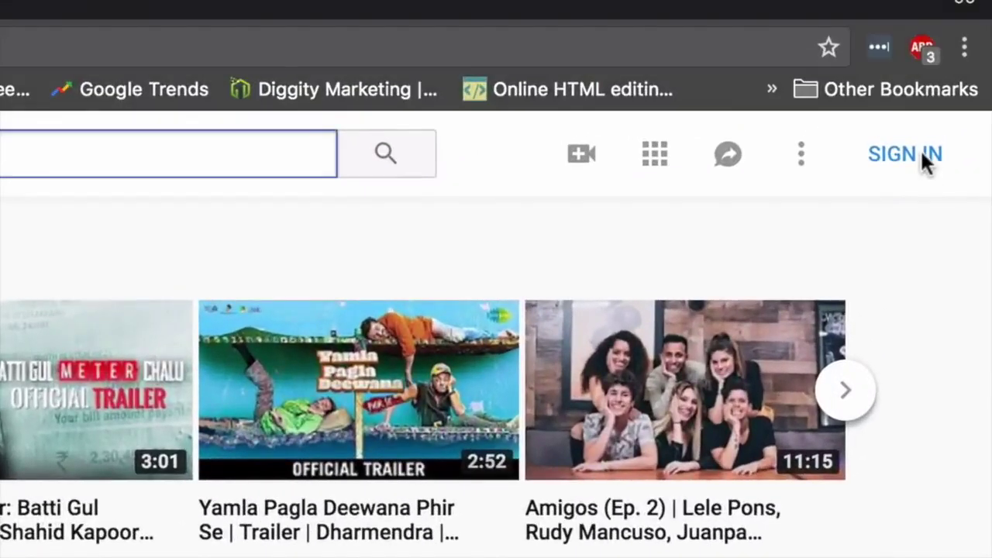
# Step: Start creating a new Google account from YouTube sign-in and enter the first and last name
pyautogui.click(890, 158)
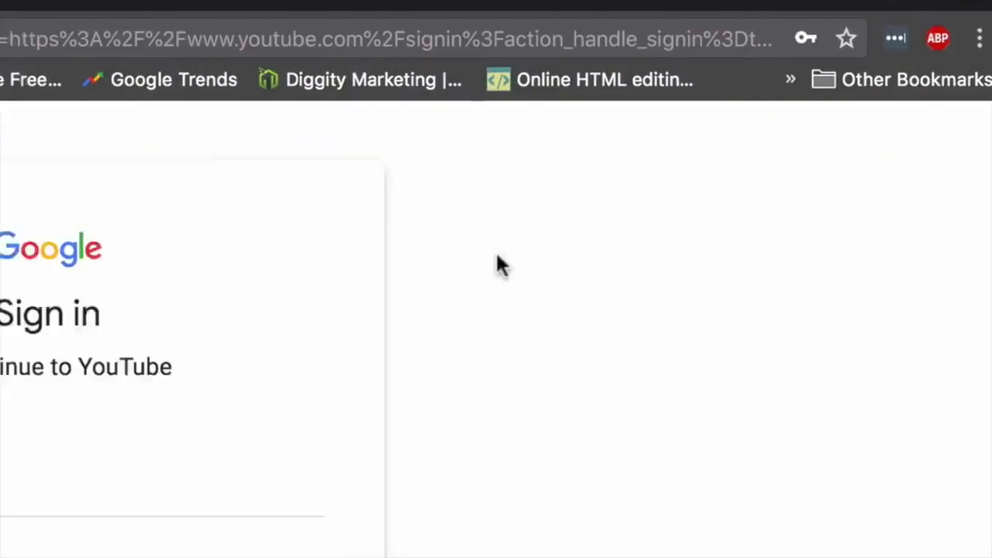
pyautogui.click(362, 502)
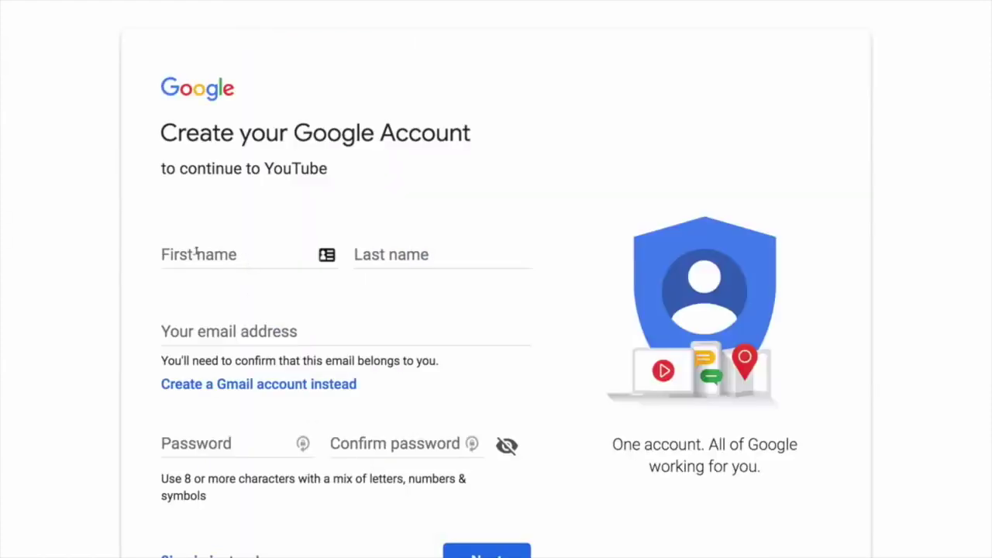
pyautogui.click(195, 252)
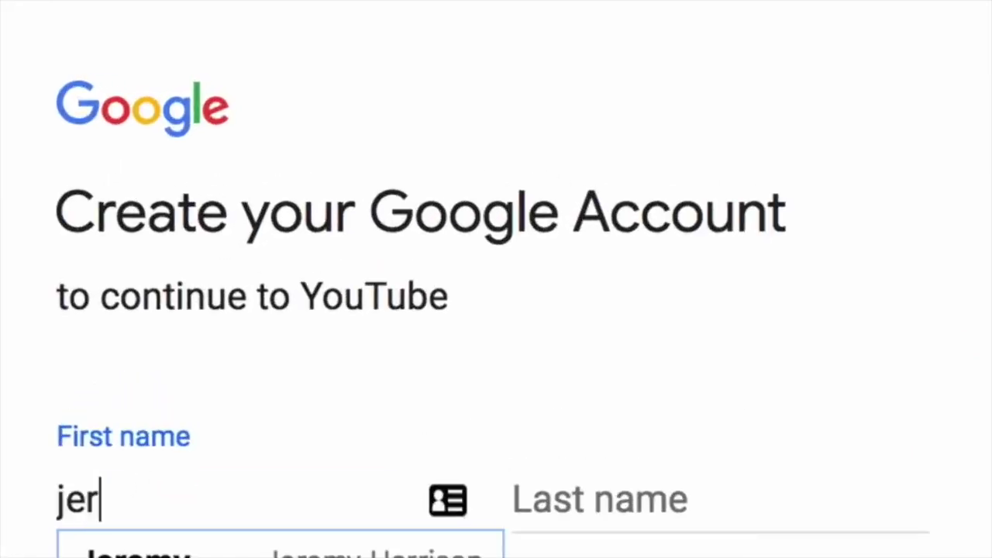
pyautogui.press('Tab')
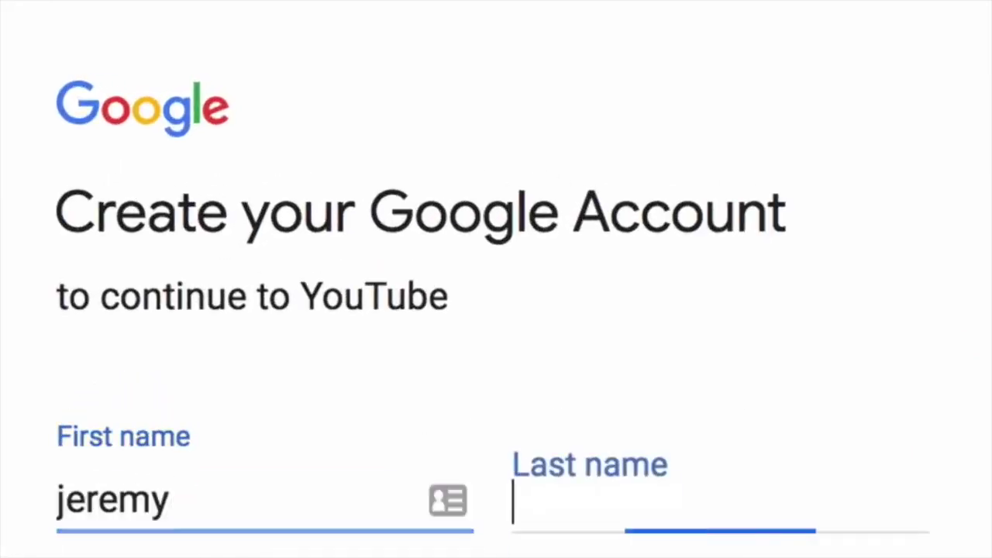
pyautogui.press('Tab')
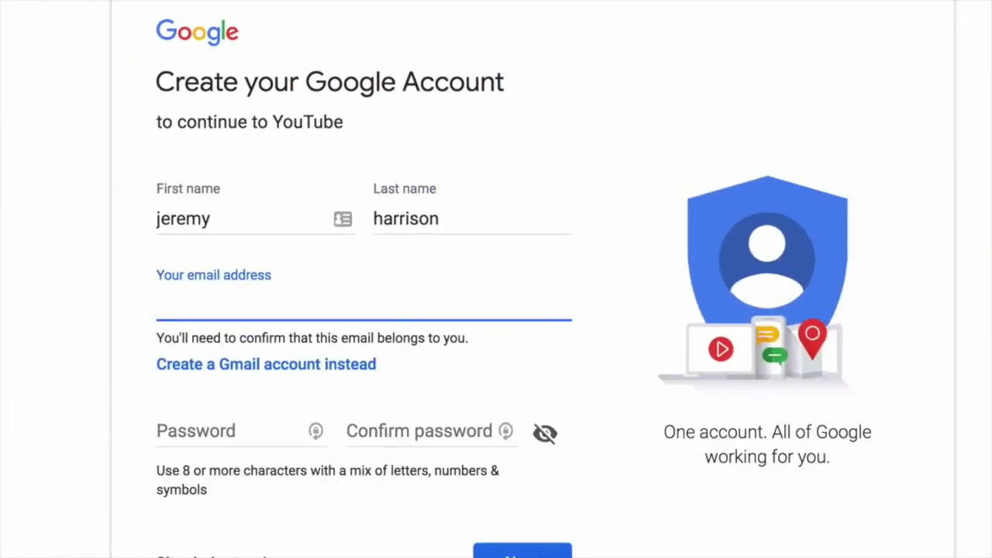
# Step: Choose a new Gmail address, enter the username, and enter and confirm the password
pyautogui.click(216, 376)
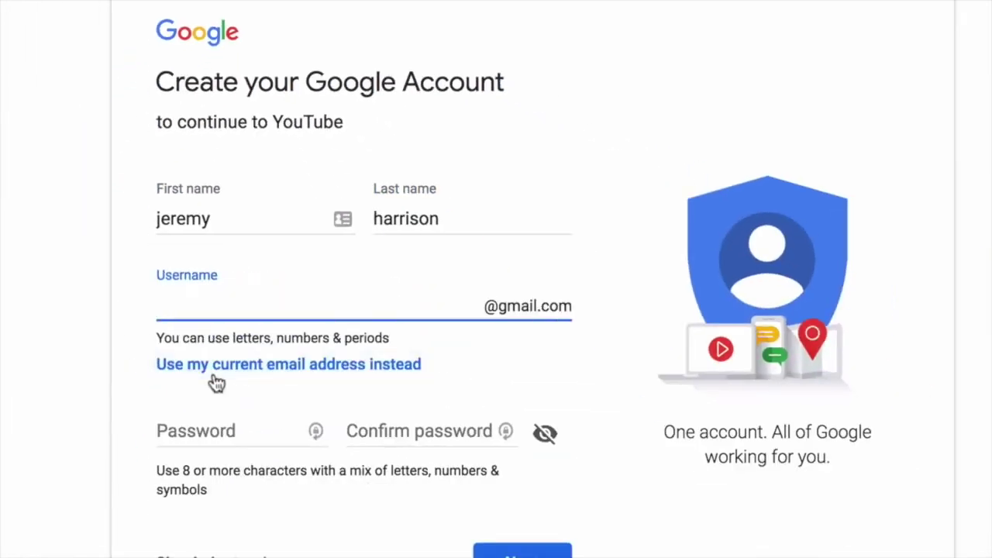
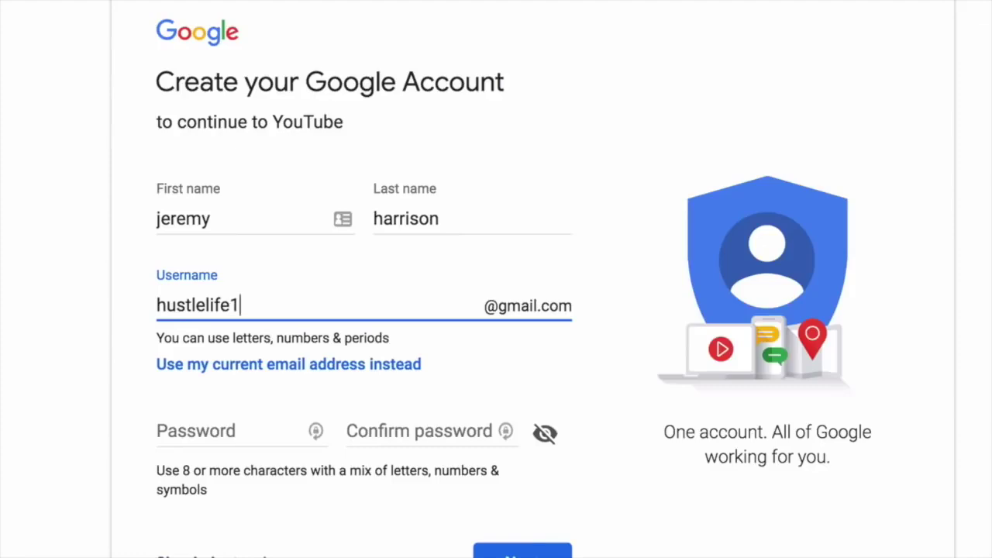
pyautogui.press('Tab')
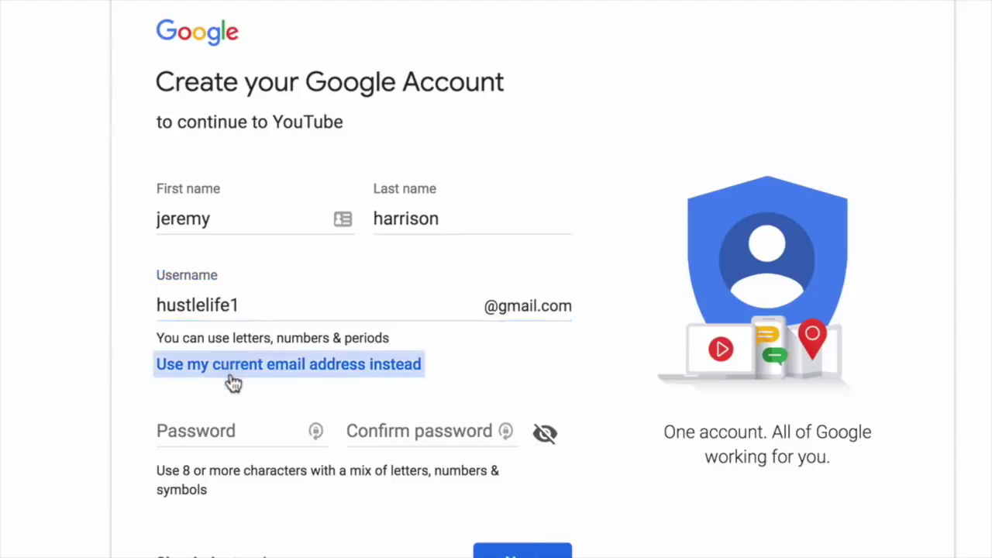
pyautogui.click(214, 425)
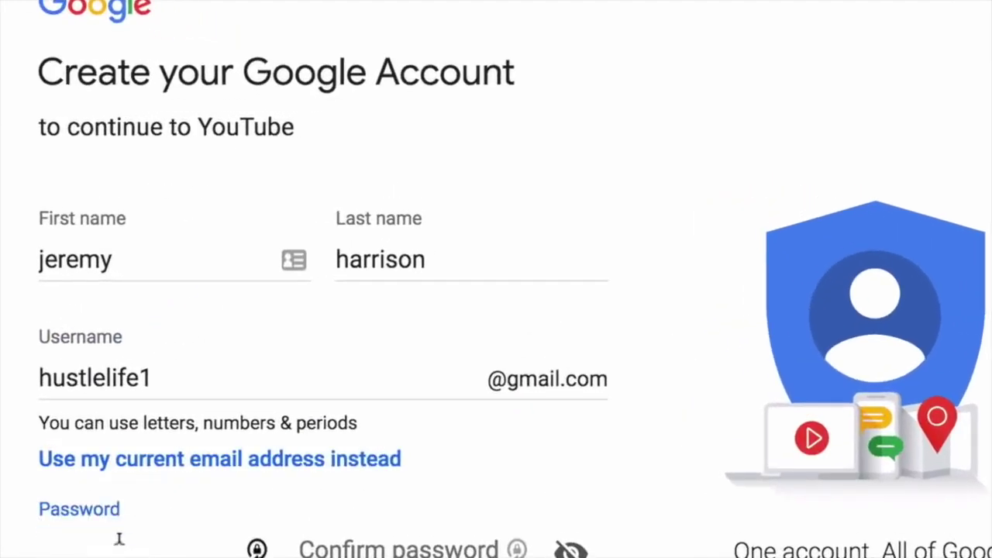
pyautogui.press('Tab')
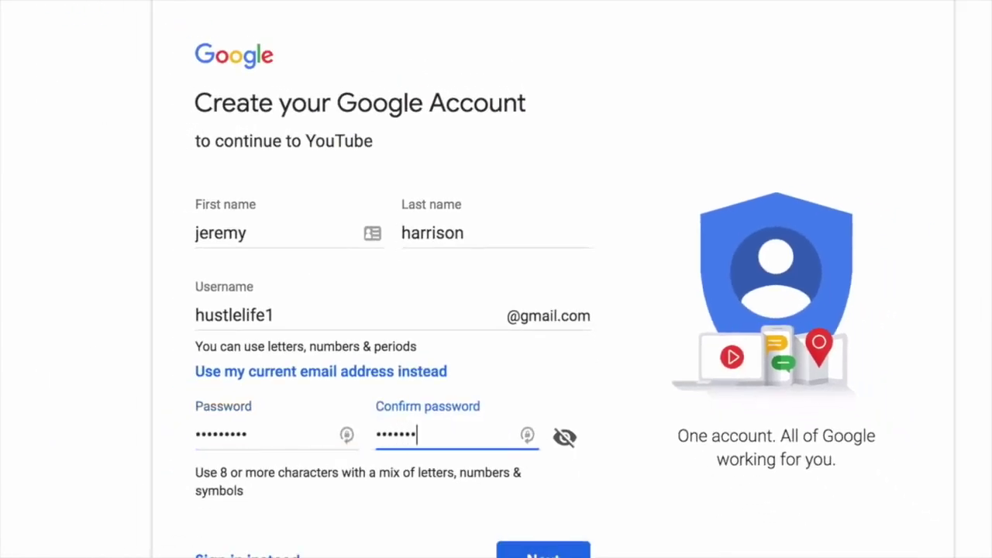
# Step: Submit the form, then change the taken username and resubmit
pyautogui.click(560, 552)
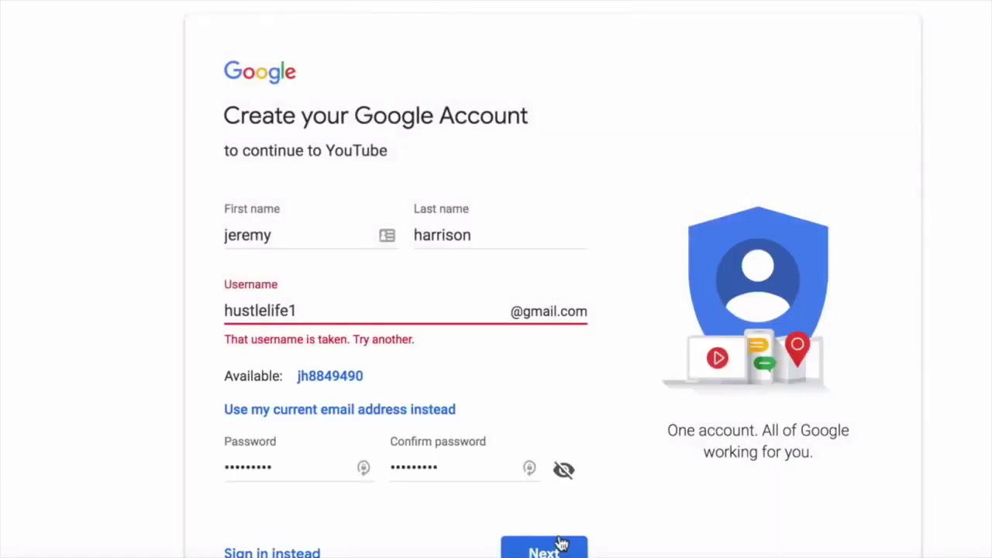
pyautogui.write('11')
pyautogui.click(561, 552)
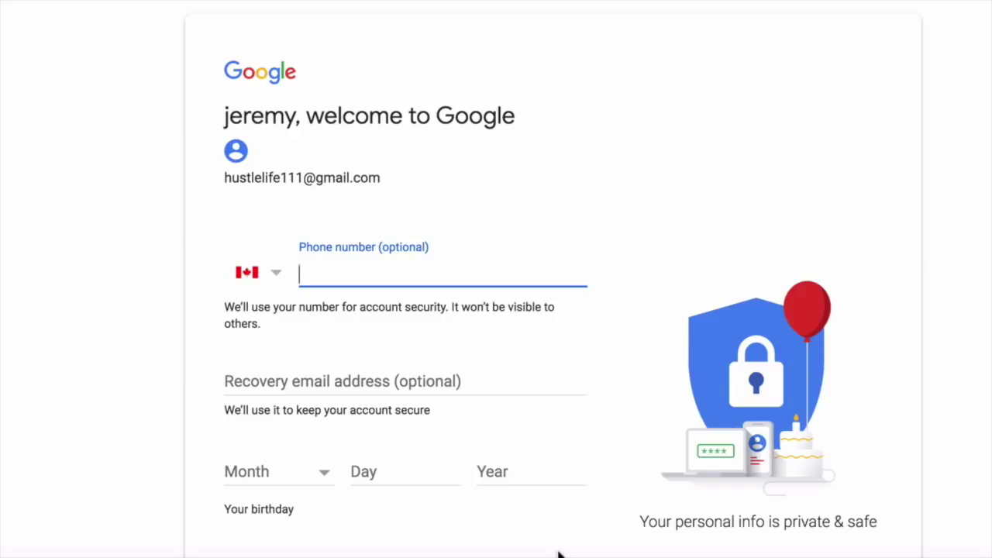
pyautogui.scroll(-1, 561, 553)
pyautogui.scroll(-2, 561, 553)
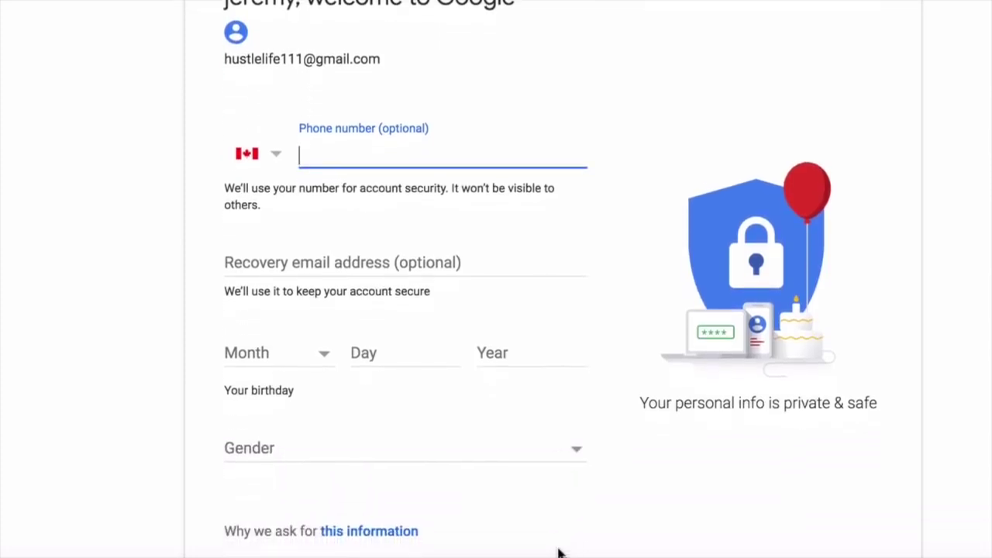
pyautogui.scroll(-1, 336, 418)
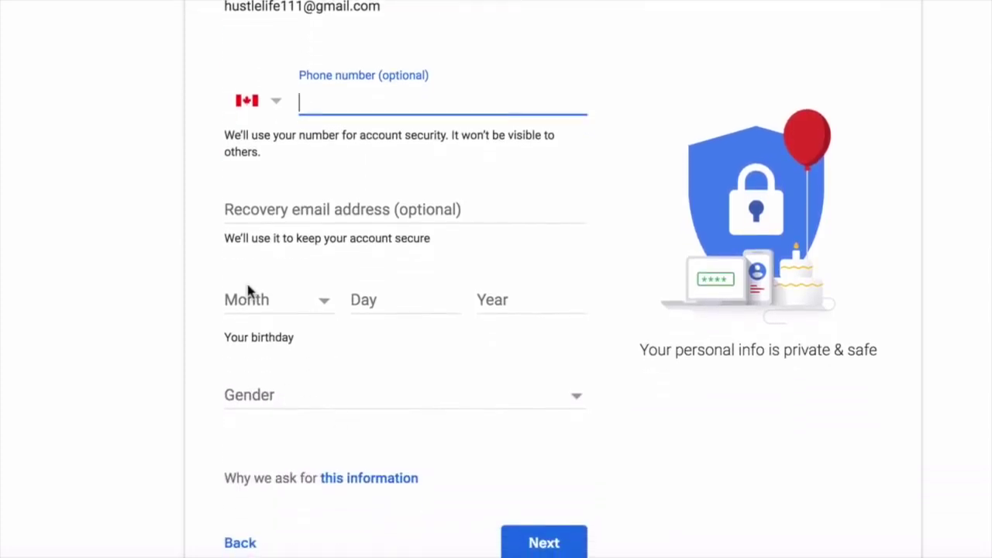
pyautogui.click(250, 297)
pyautogui.click(272, 357)
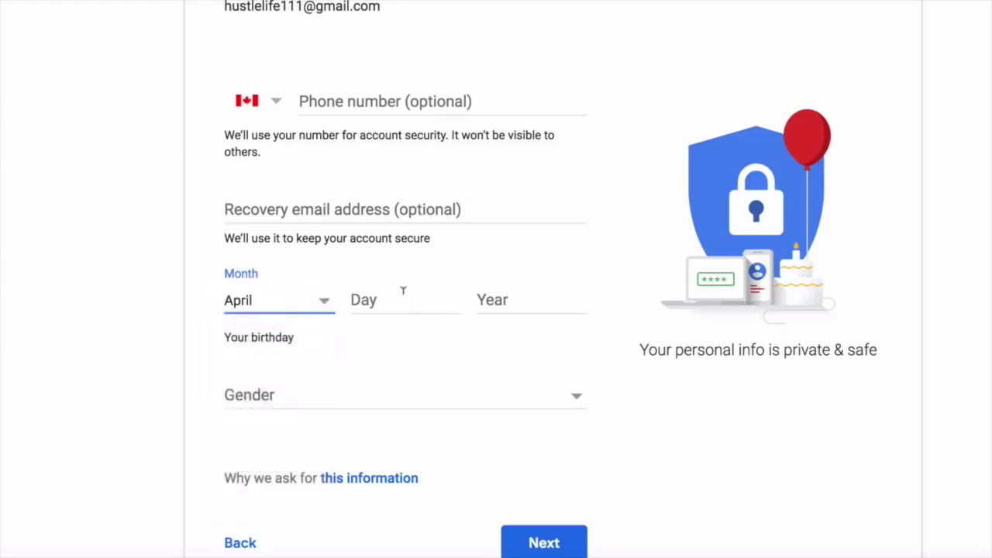
pyautogui.click(404, 301)
pyautogui.write('23')
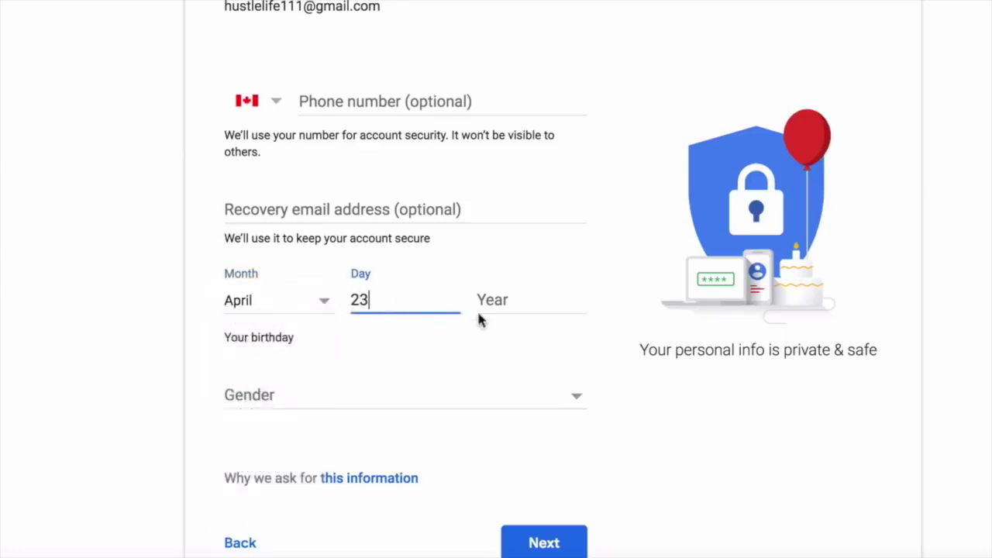
pyautogui.click(496, 297)
pyautogui.write('19')
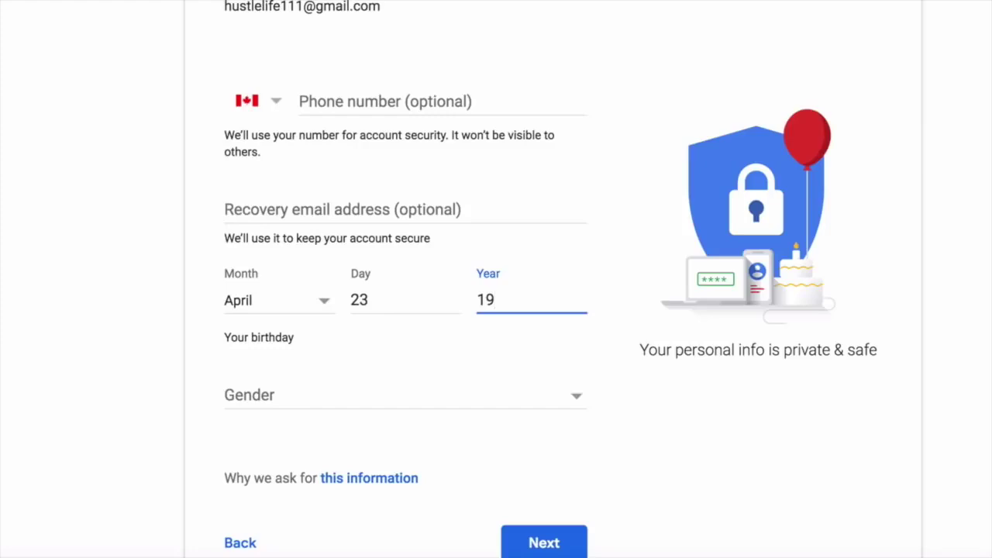
pyautogui.write('88')
pyautogui.click(455, 393)
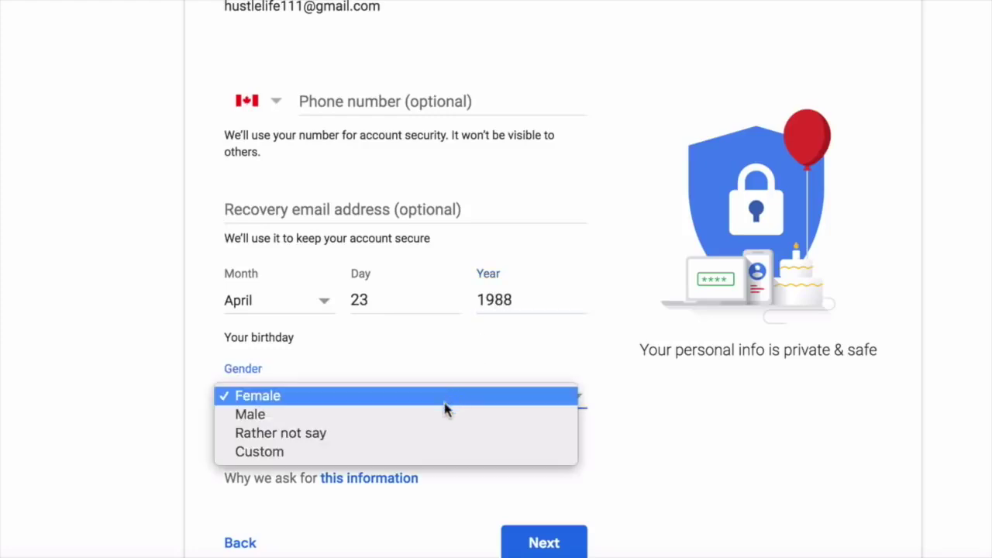
pyautogui.click(435, 431)
# Step: Continue, then scroll through and accept the Google privacy terms
pyautogui.click(563, 542)
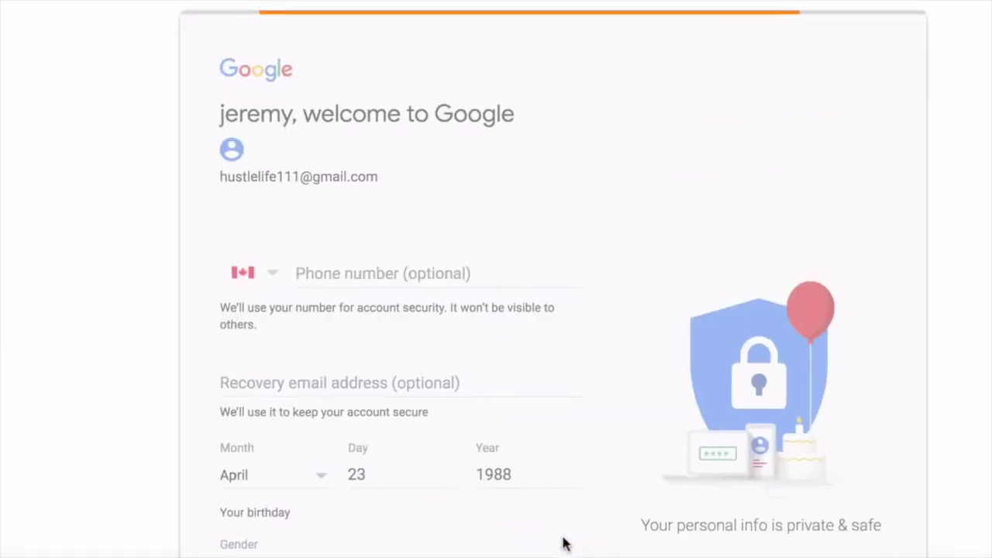
pyautogui.scroll(-3, 564, 544)
pyautogui.scroll(-1, 564, 549)
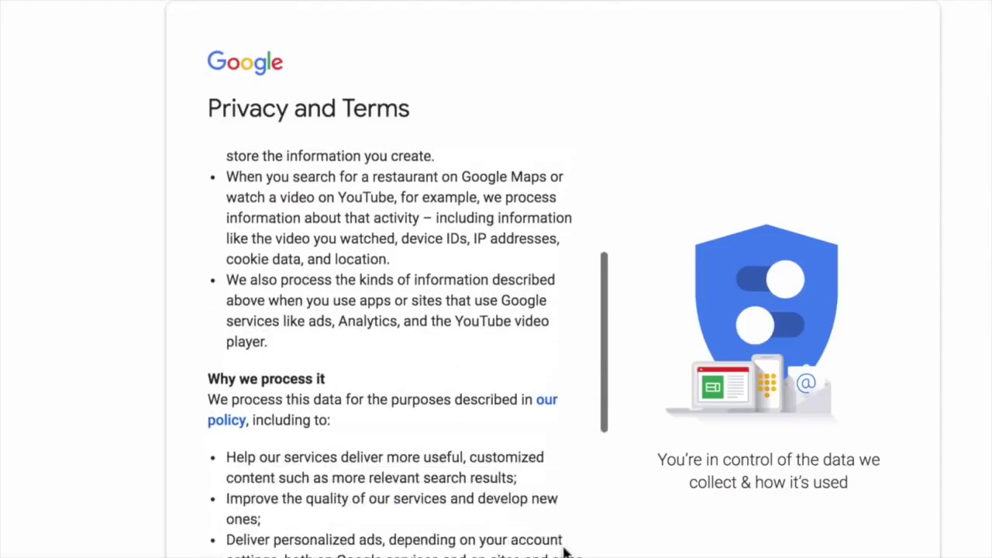
pyautogui.scroll(-5, 563, 550)
pyautogui.scroll(-2, 559, 543)
pyautogui.click(527, 472)
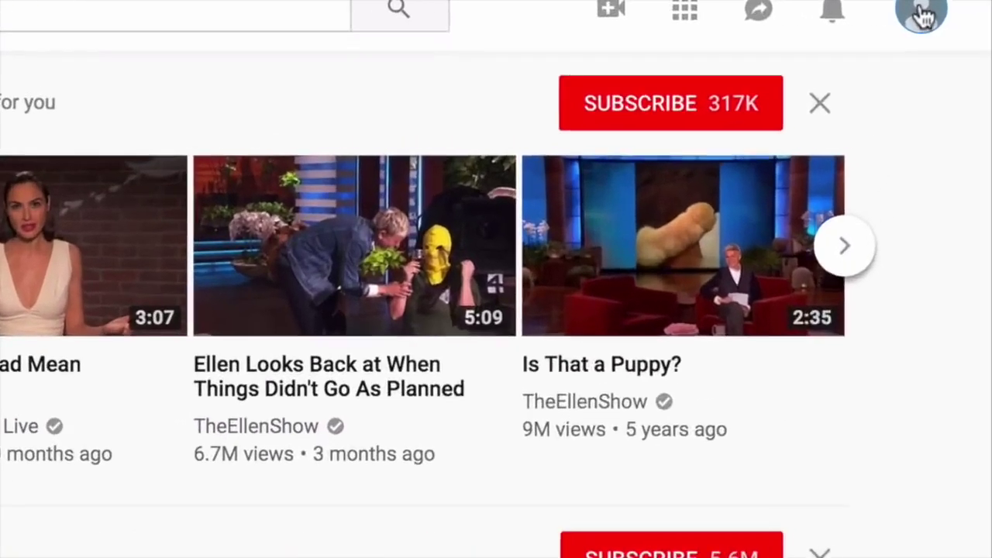
# Step: From My channel, create the channel with name fields changed to 'Hustle' and 'Life Examp'
pyautogui.click(971, 16)
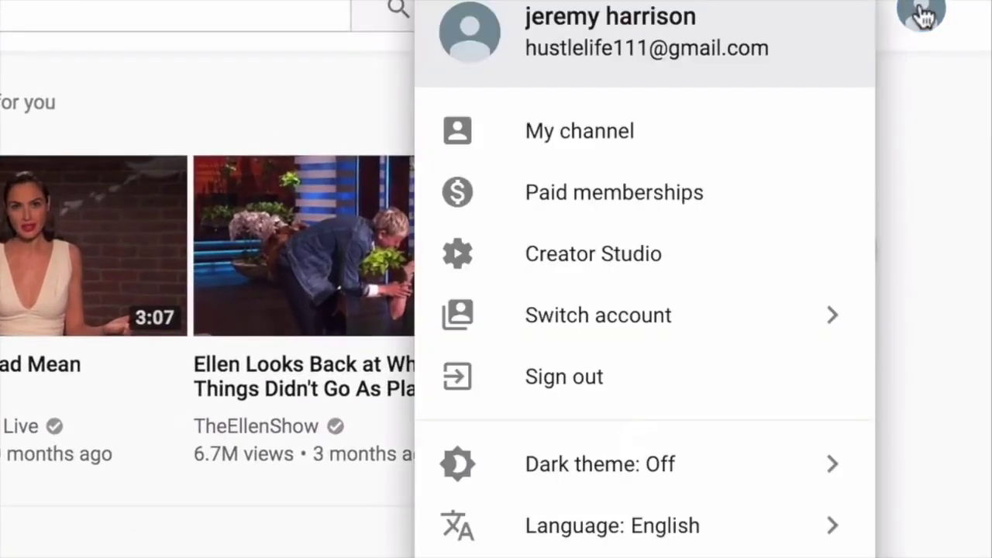
pyautogui.click(593, 147)
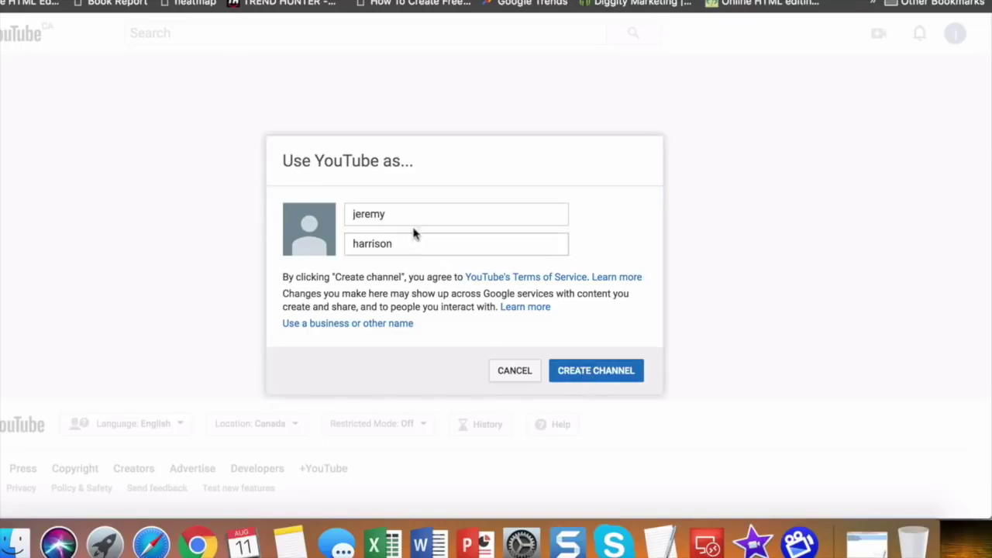
pyautogui.moveTo(413, 220); pyautogui.dragTo(253, 217)
pyautogui.write('Hustle')
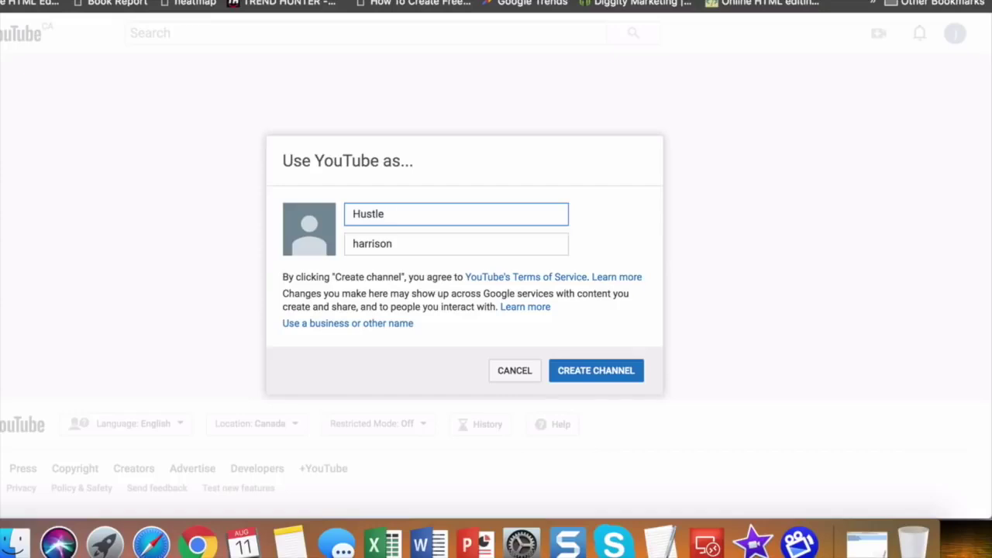
pyautogui.press('Tab')
pyautogui.write('Life Example')
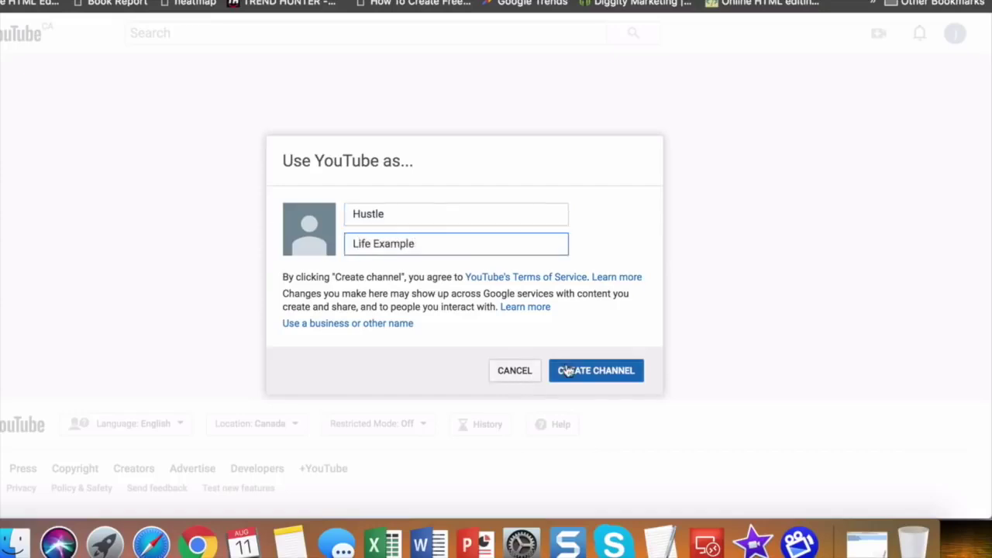
pyautogui.click(567, 370)
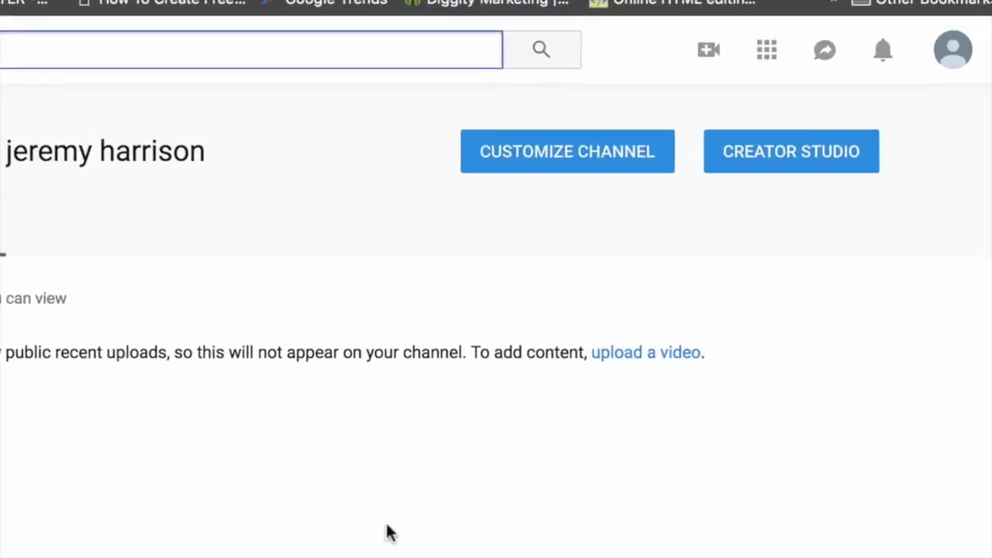
# Step: Start customizing the channel and choose to upload a new profile photo
pyautogui.click(583, 157)
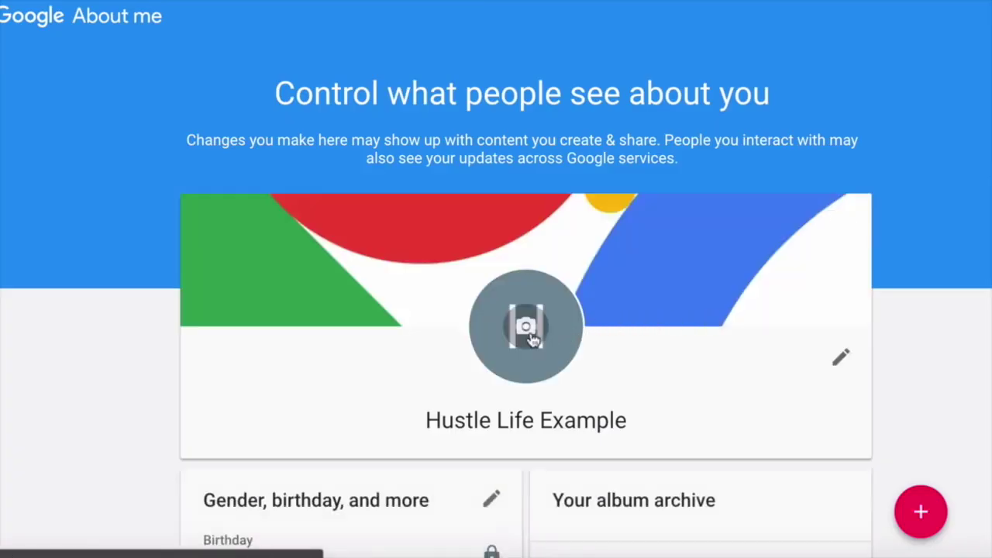
pyautogui.click(530, 336)
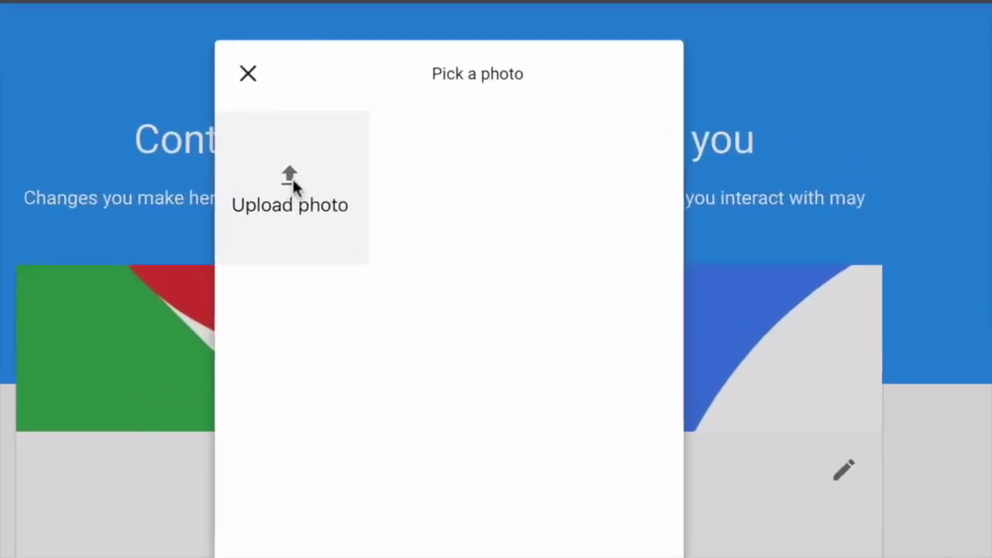
pyautogui.click(392, 116)
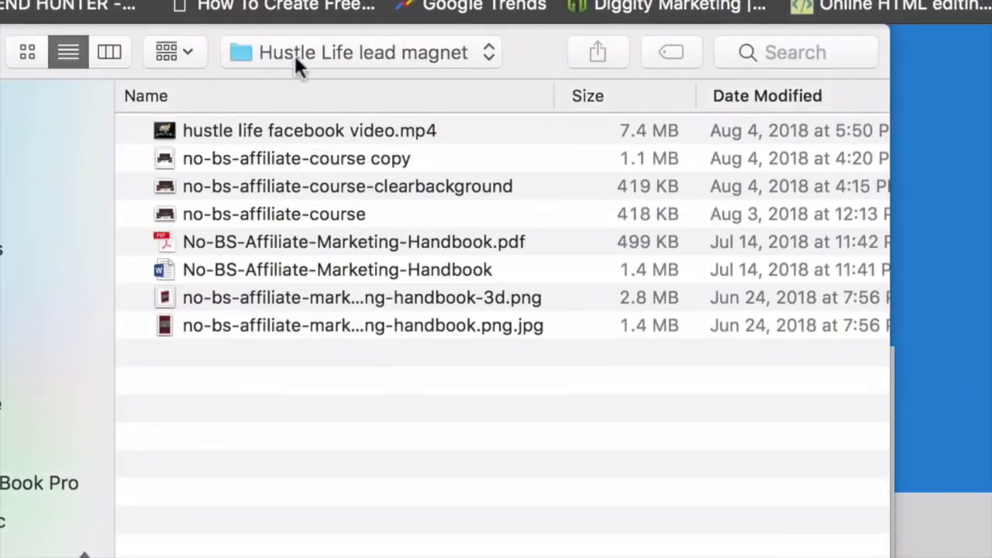
# Step: Select the Hustle Life black-and-white logo from The lazy plumber blog folder and accept the crop
pyautogui.click(293, 52)
pyautogui.click(308, 81)
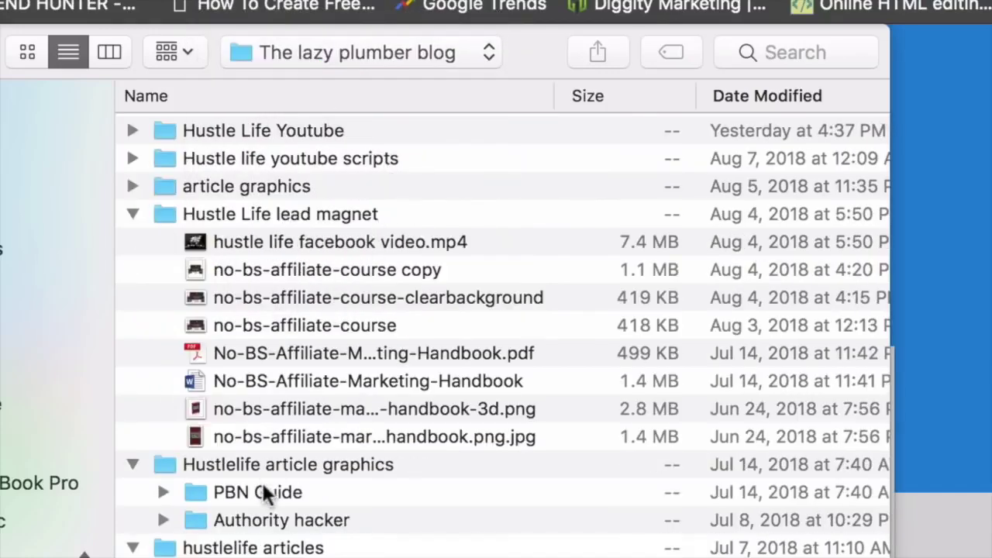
pyautogui.scroll(-3, 264, 493)
pyautogui.scroll(-2, 263, 493)
pyautogui.scroll(-5, 264, 493)
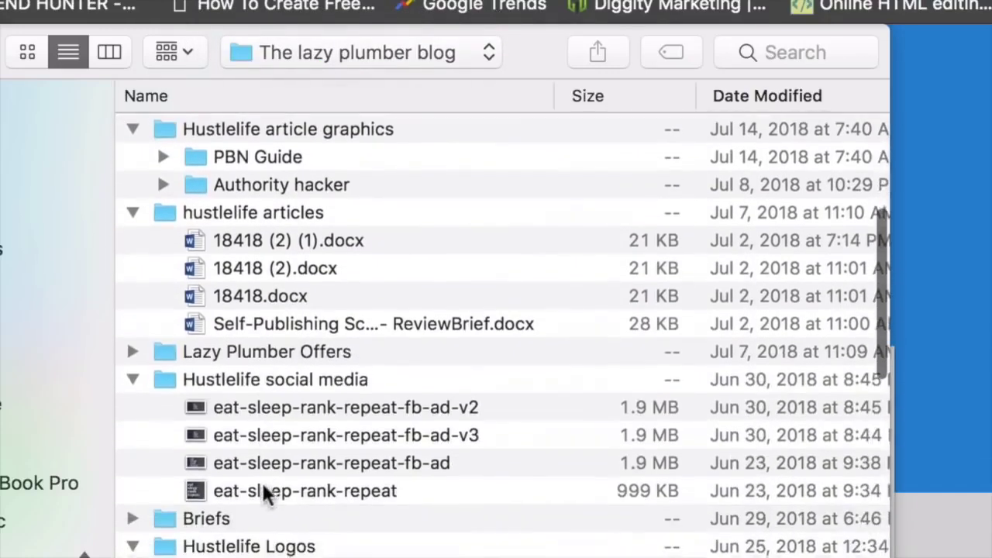
pyautogui.scroll(-3, 287, 542)
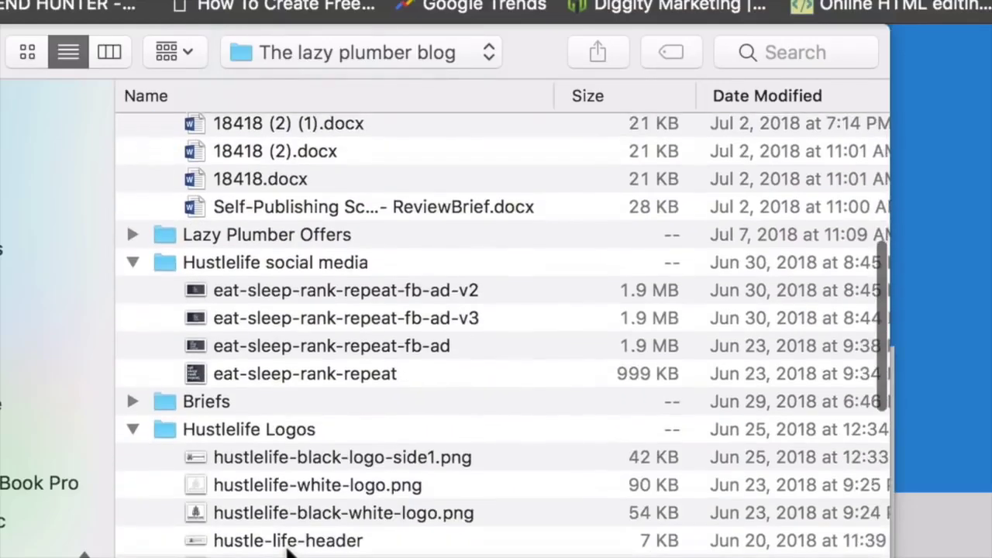
pyautogui.click(302, 499)
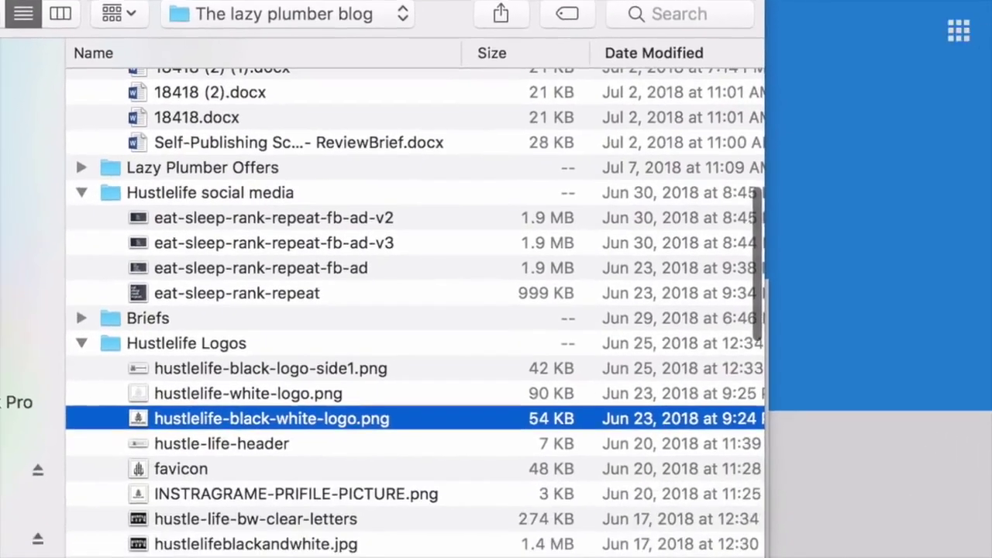
pyautogui.press('Return')
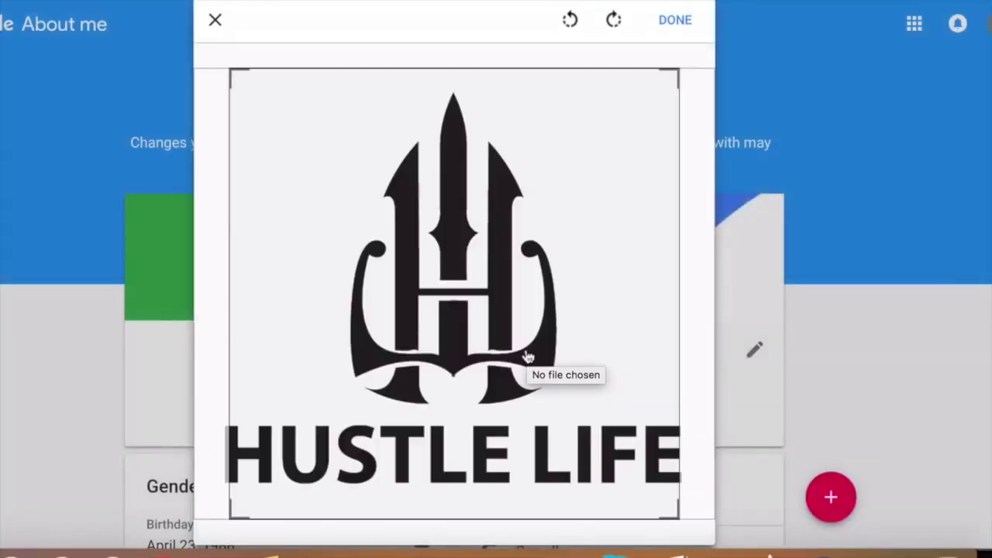
pyautogui.click(673, 27)
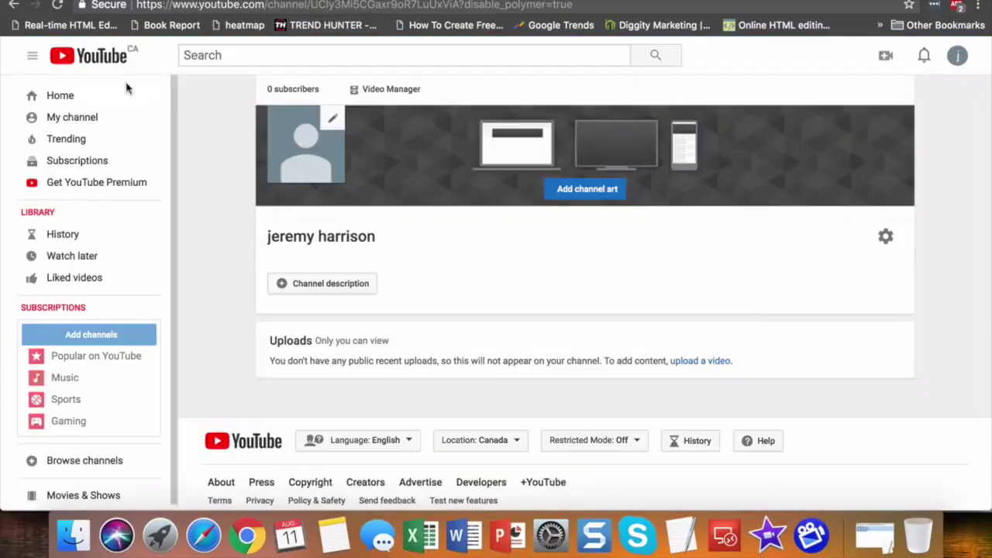
# Step: Set the gallery's night-city photo as channel art and open the channel settings
pyautogui.click(58, 5)
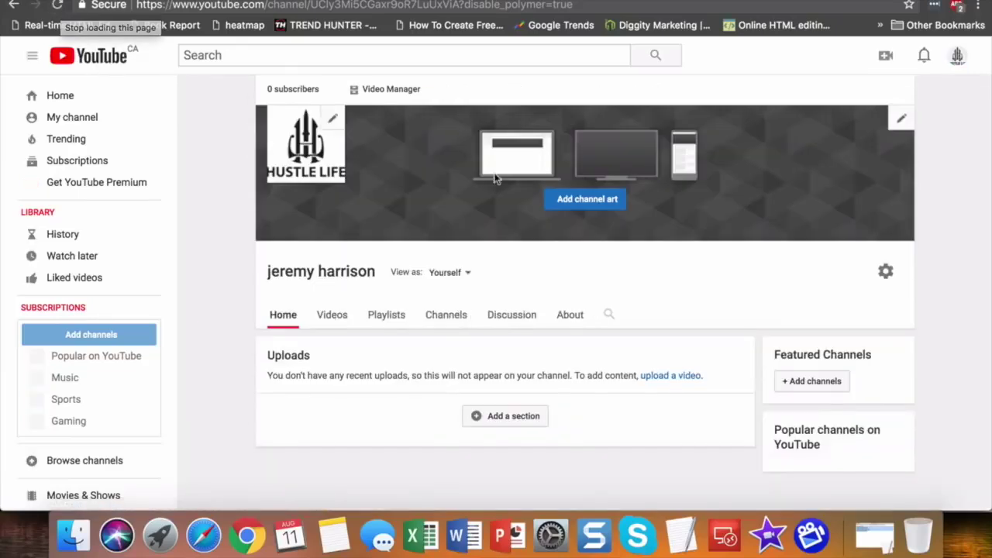
pyautogui.click(585, 200)
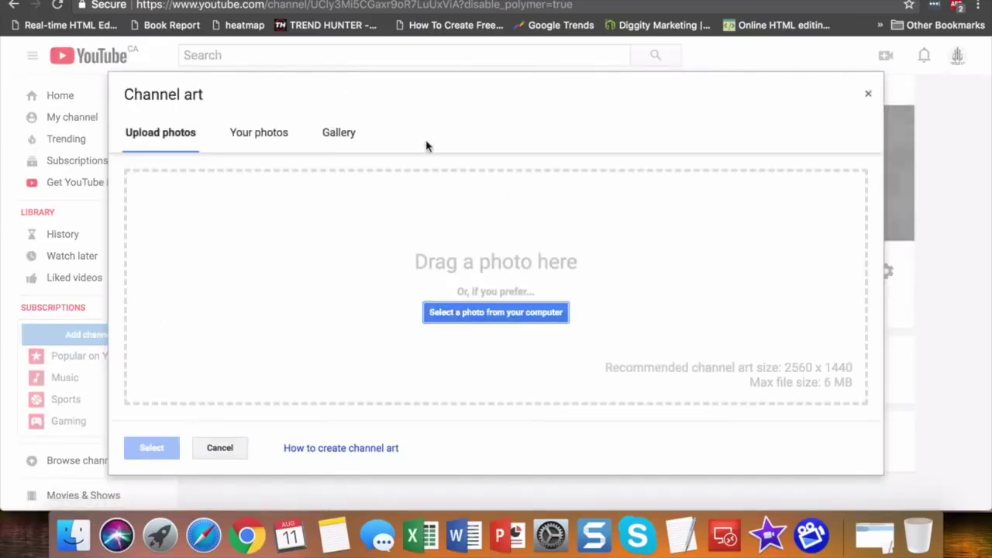
pyautogui.click(339, 133)
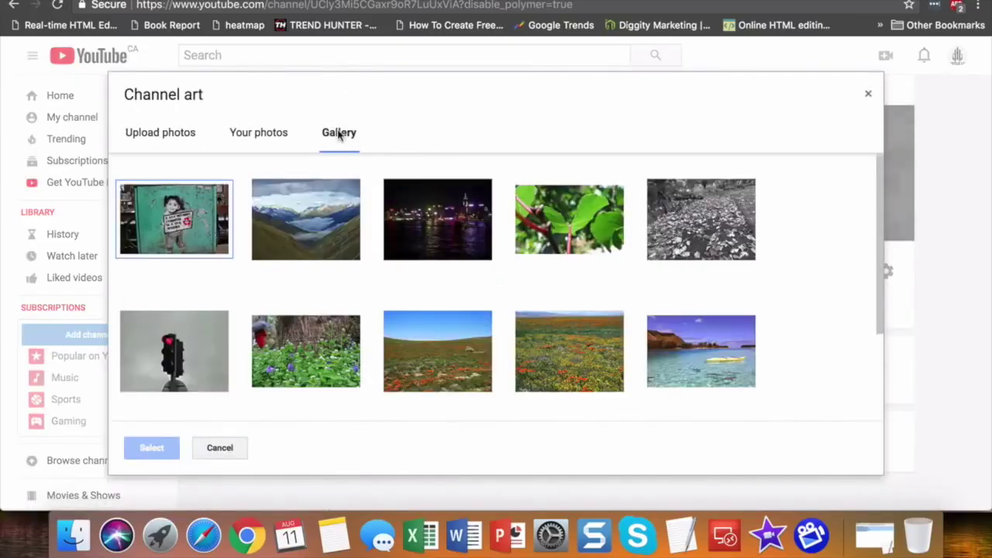
pyautogui.click(463, 231)
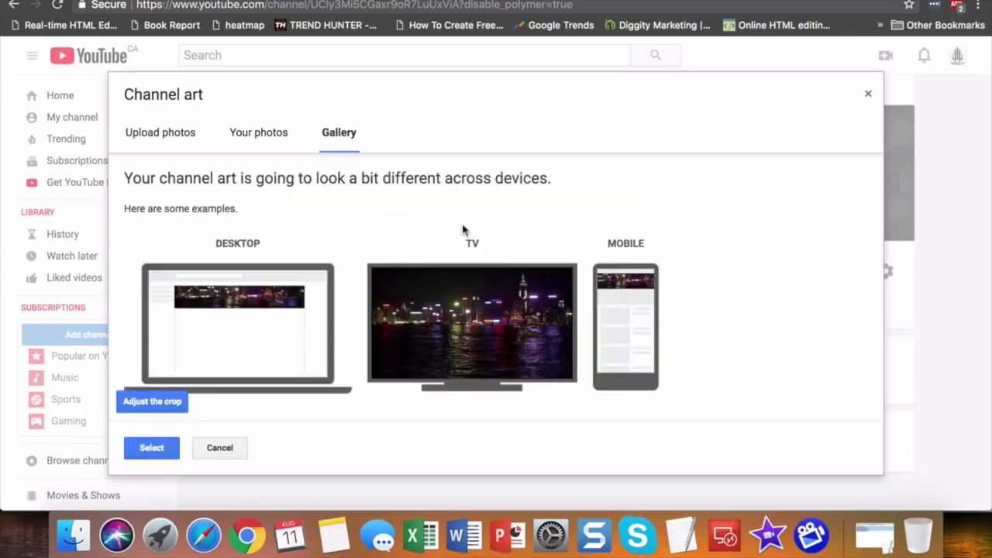
pyautogui.click(152, 449)
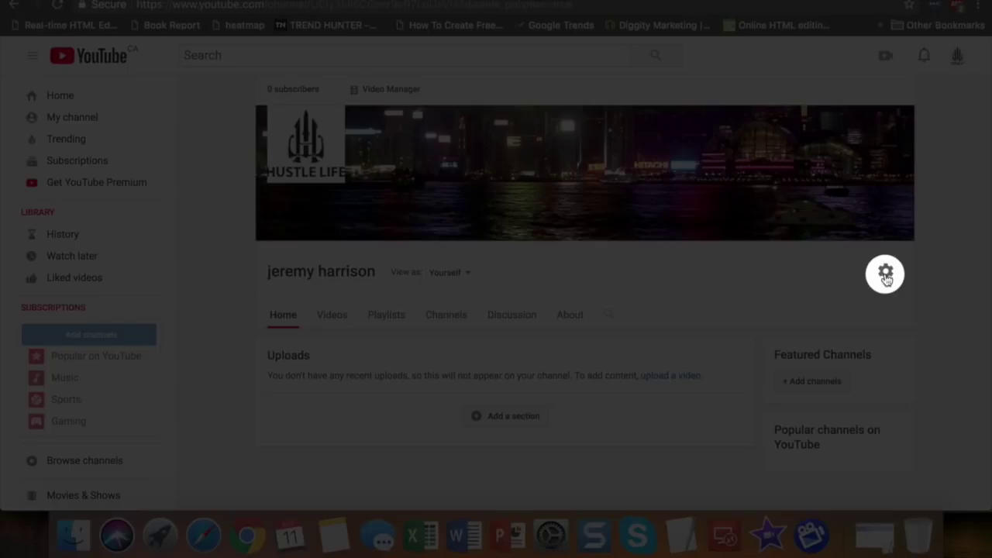
pyautogui.click(886, 275)
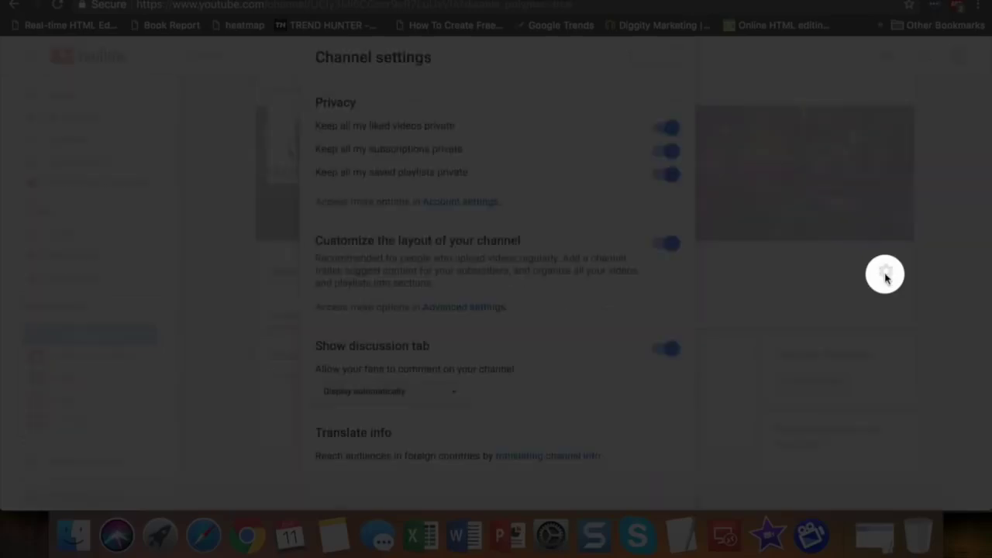
# Step: Save the channel settings with layout customization and discussion enabled
pyautogui.scroll(-1, 572, 248)
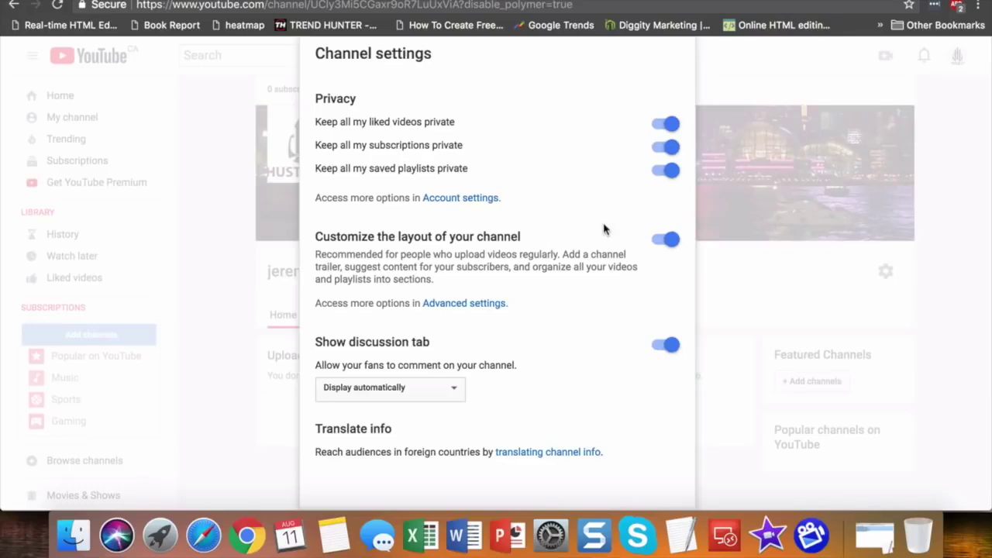
pyautogui.scroll(-1, 574, 353)
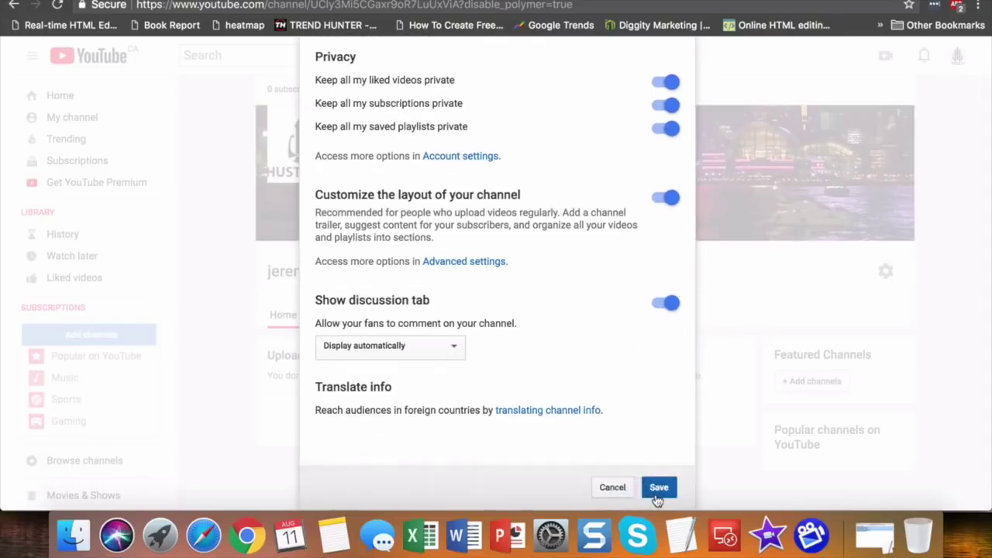
pyautogui.click(655, 496)
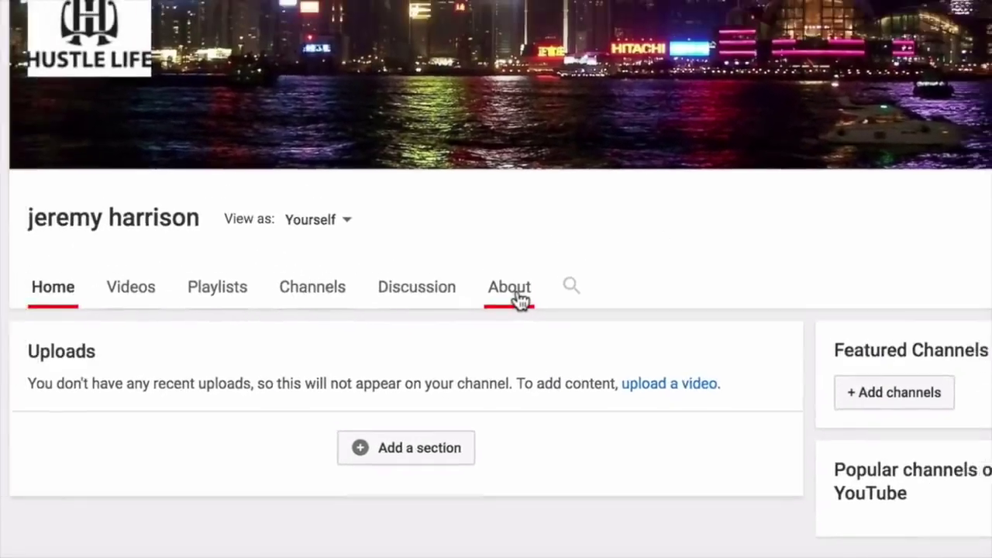
# Step: Save the About-page description 'This is my channel for Hustle Life'
pyautogui.click(500, 264)
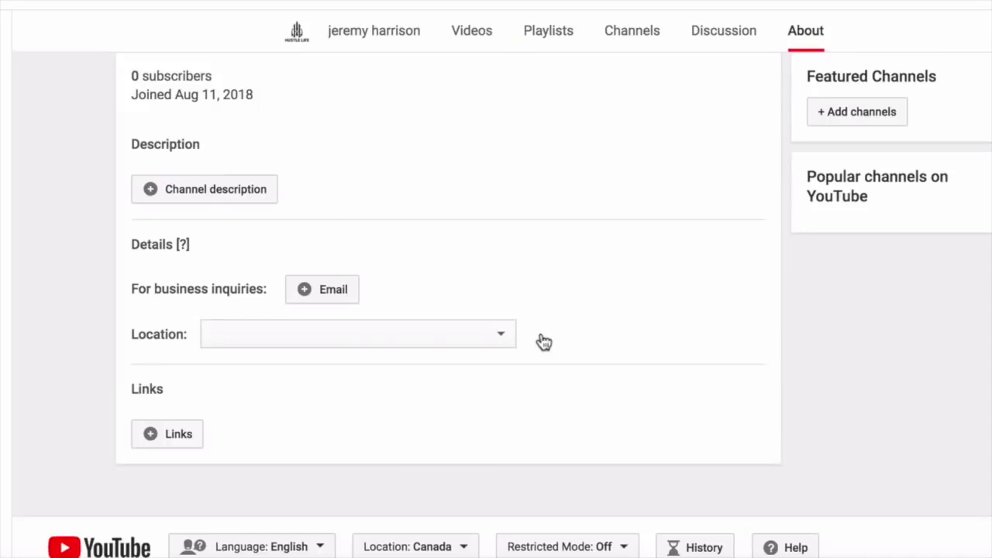
pyautogui.click(206, 191)
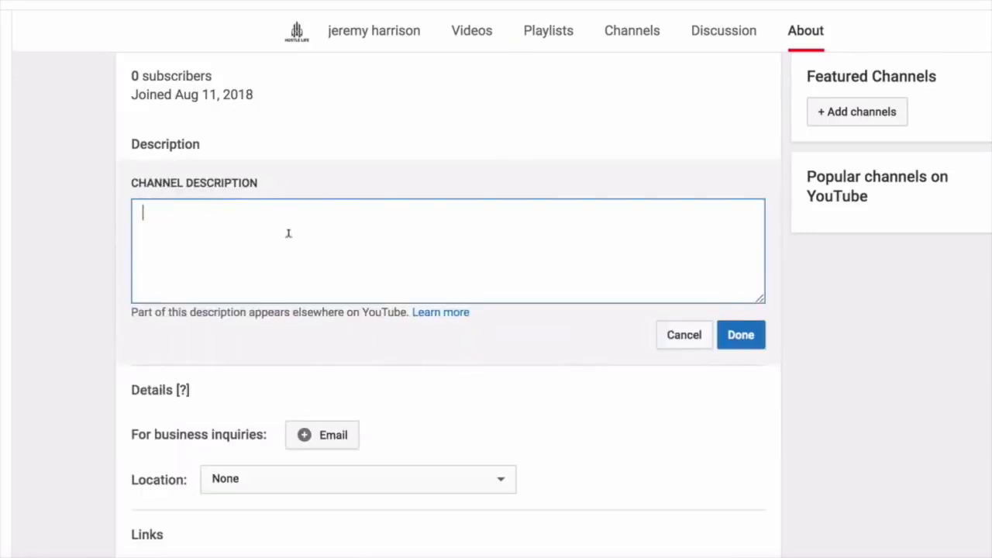
pyautogui.write('Th')
pyautogui.write('is is my channe')
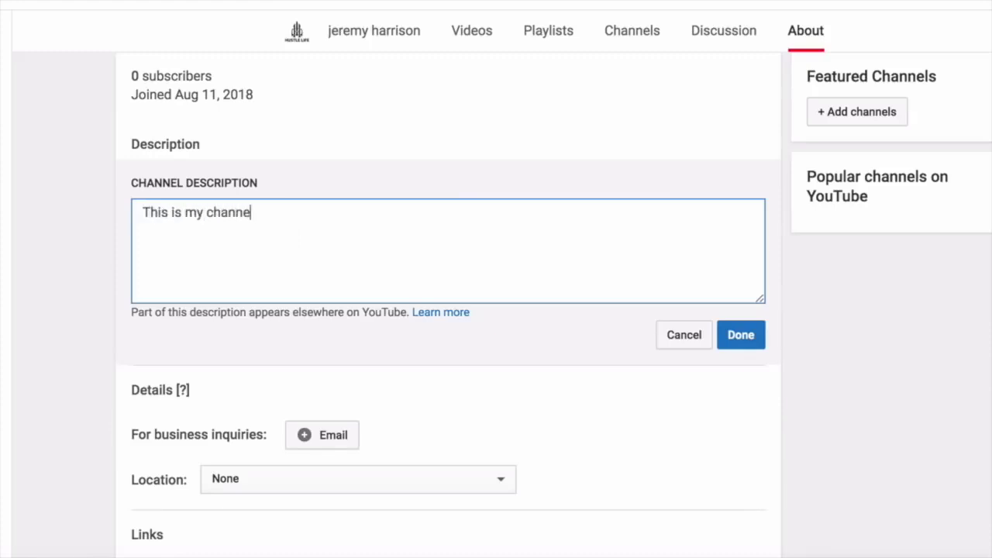
pyautogui.write('l for ')
pyautogui.write('Hustle Life')
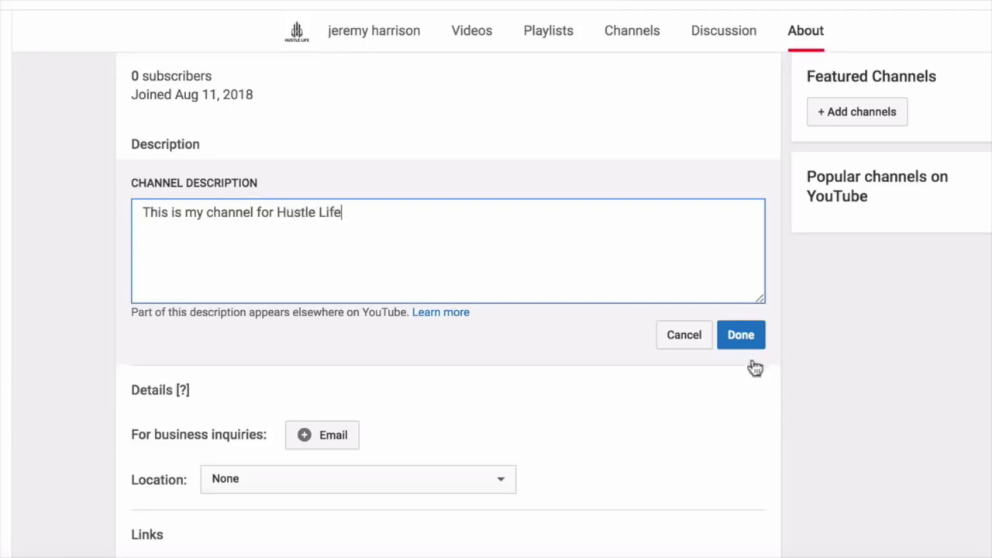
pyautogui.click(741, 337)
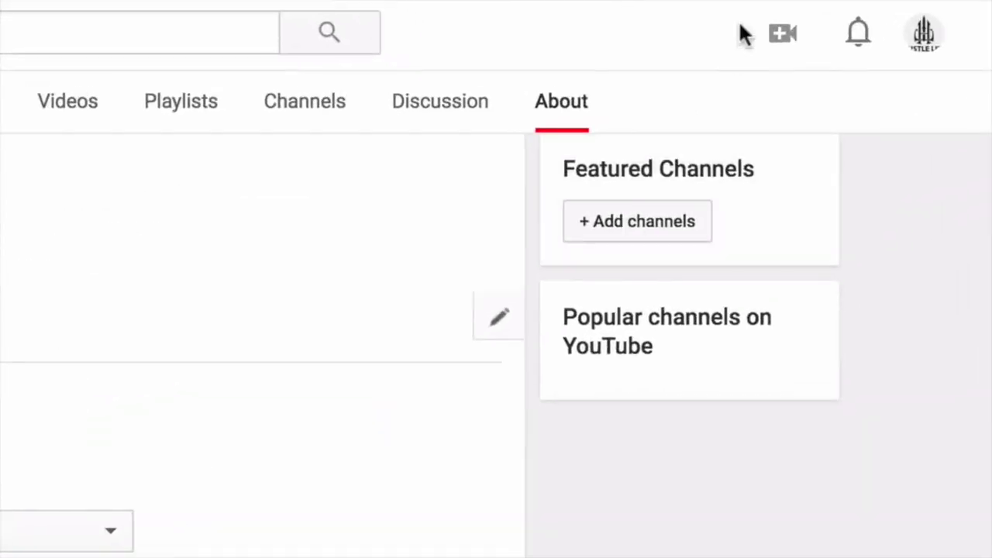
# Step: Upload Hustle life outro.mp4 from the Hustle Life Youtube folder
pyautogui.click(783, 34)
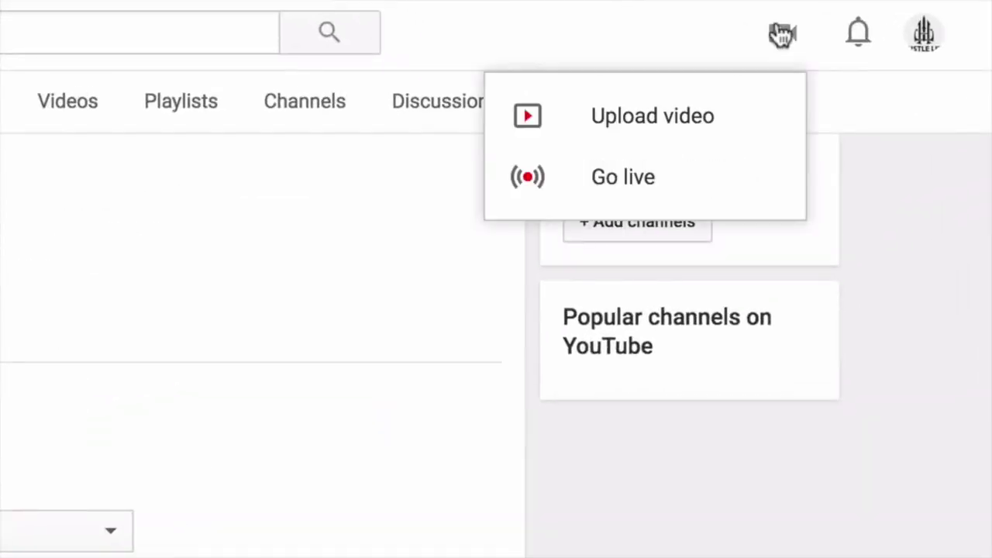
pyautogui.click(692, 124)
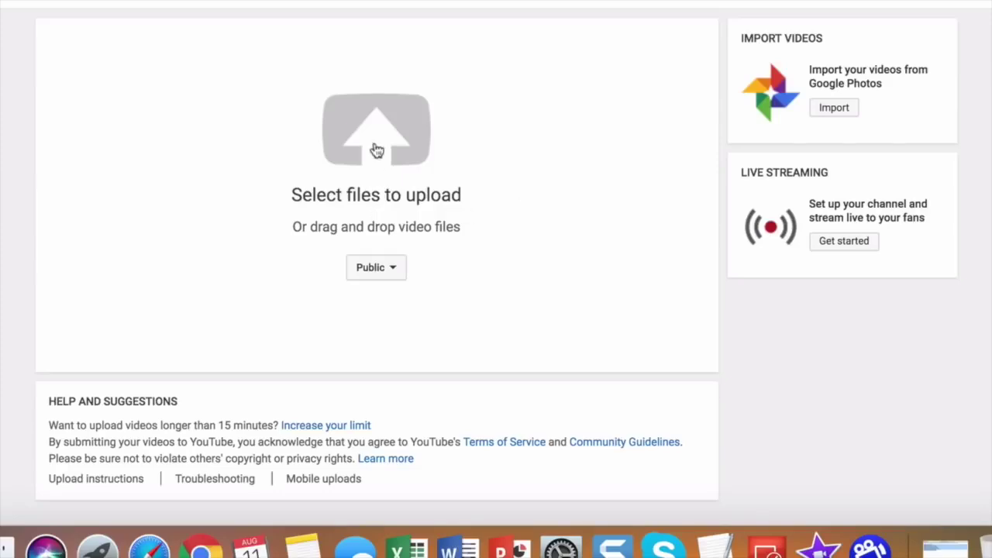
pyautogui.click(378, 151)
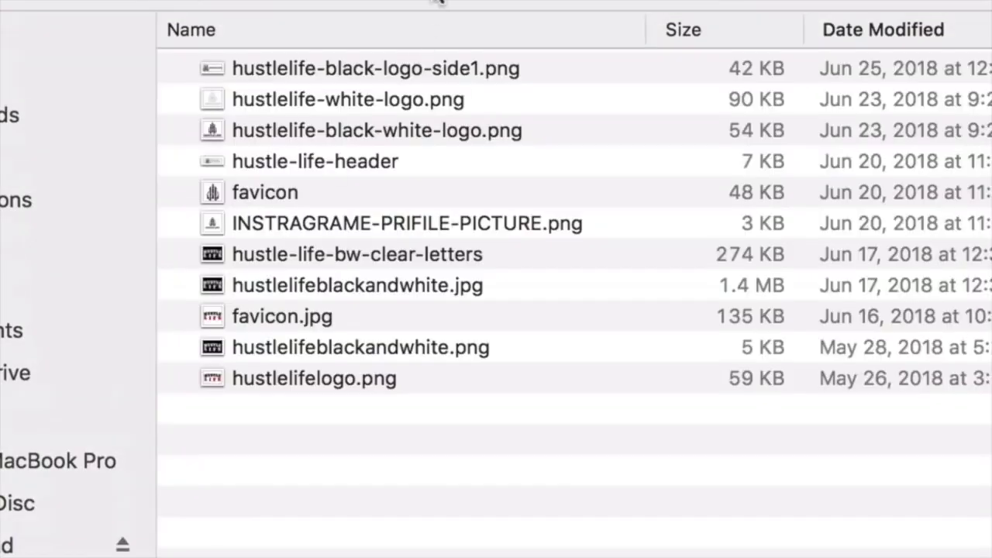
pyautogui.click(438, 2)
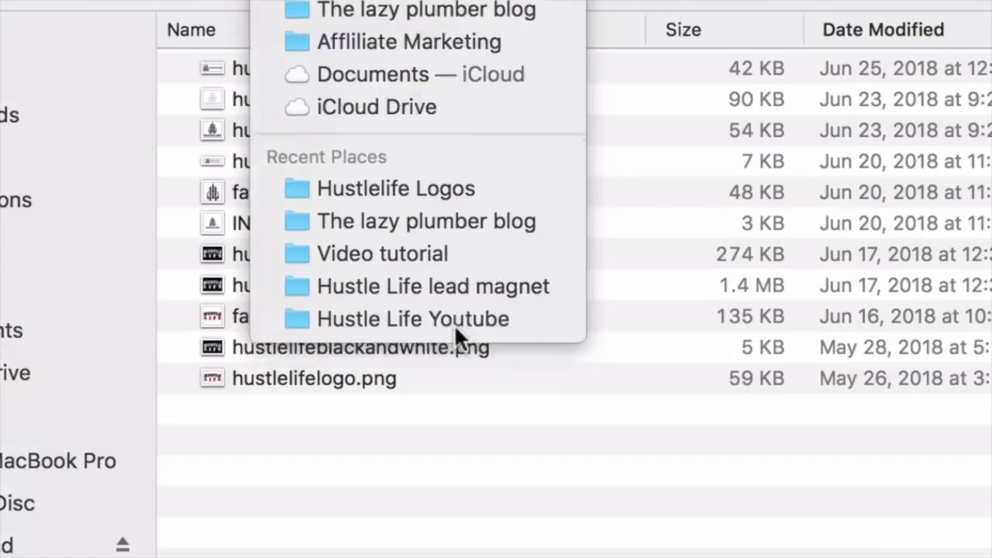
pyautogui.click(454, 324)
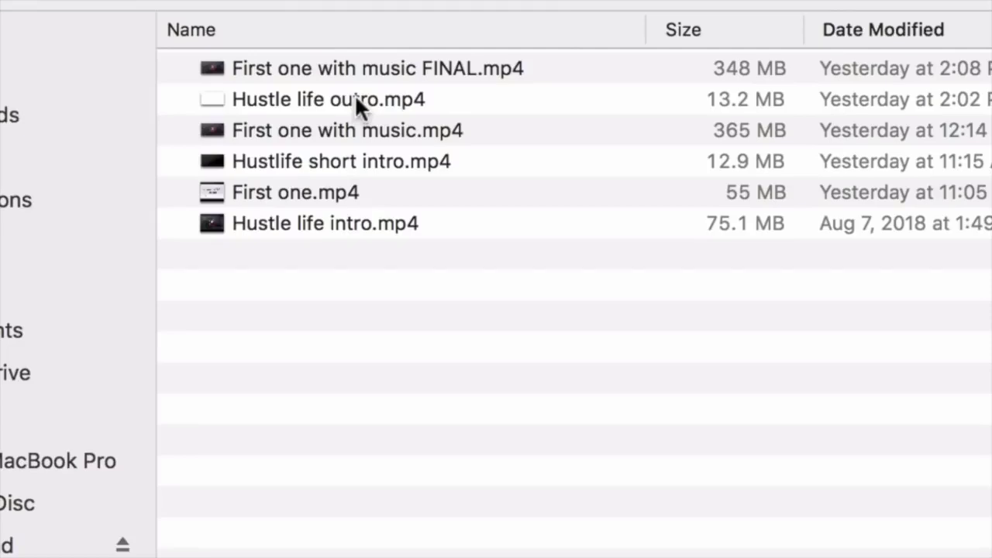
pyautogui.doubleClick(354, 94)
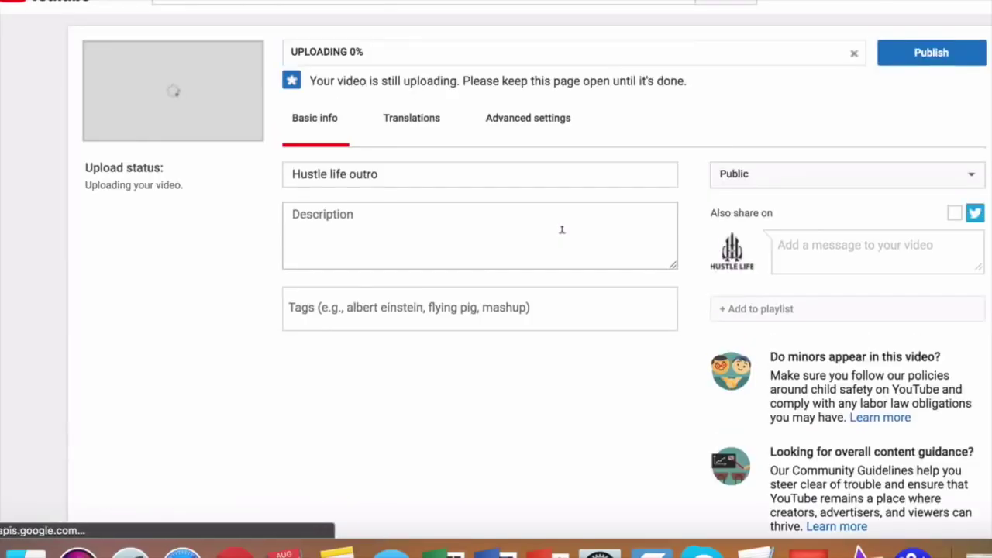
pyautogui.click(378, 238)
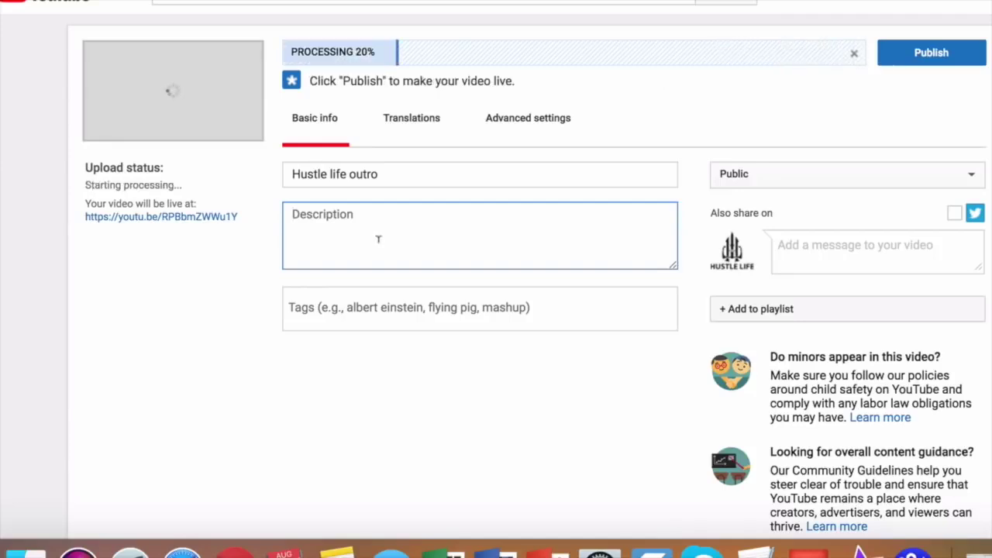
# Step: Add description 'Test video' and tags test video, video testing, example video, video for youtube
pyautogui.write('Te')
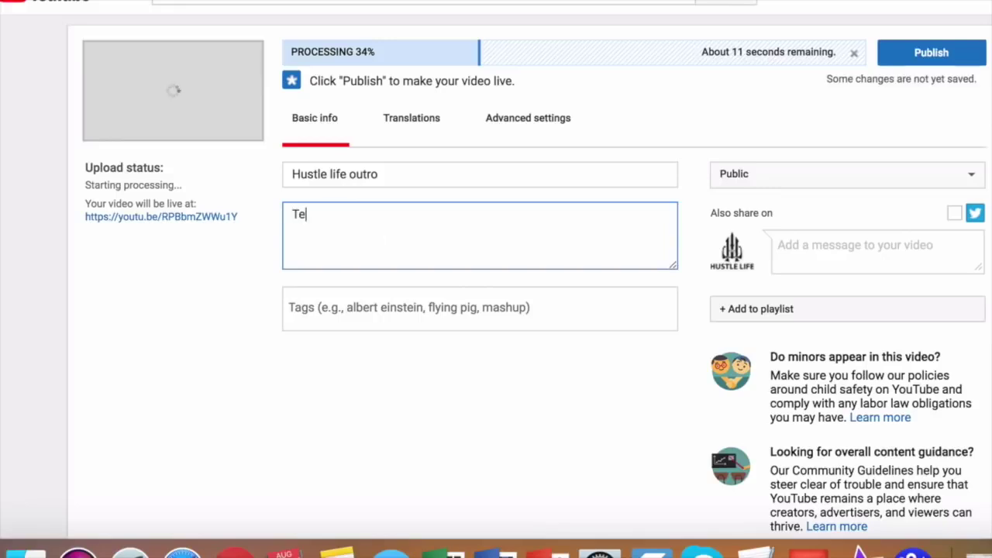
pyautogui.write('st video')
pyautogui.click(394, 302)
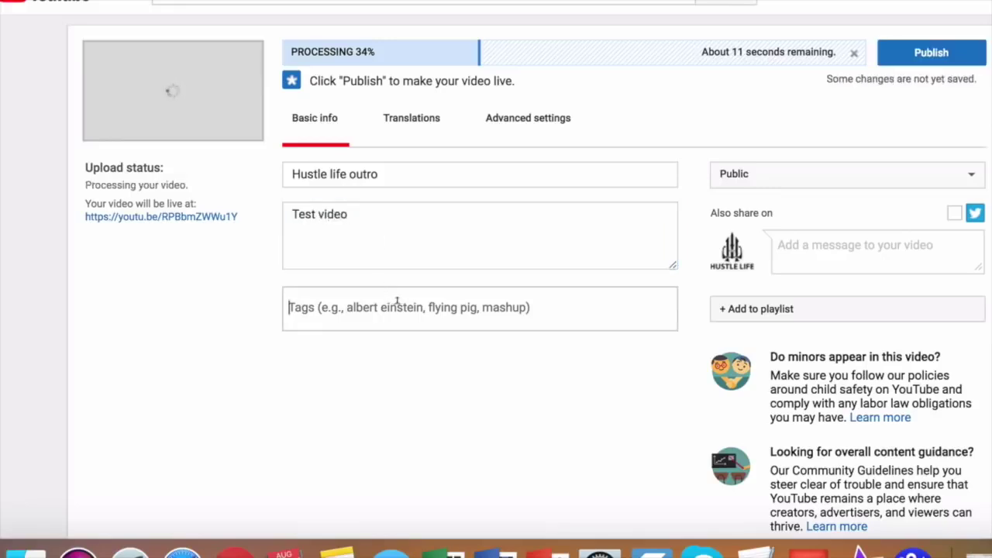
pyautogui.write('test vid')
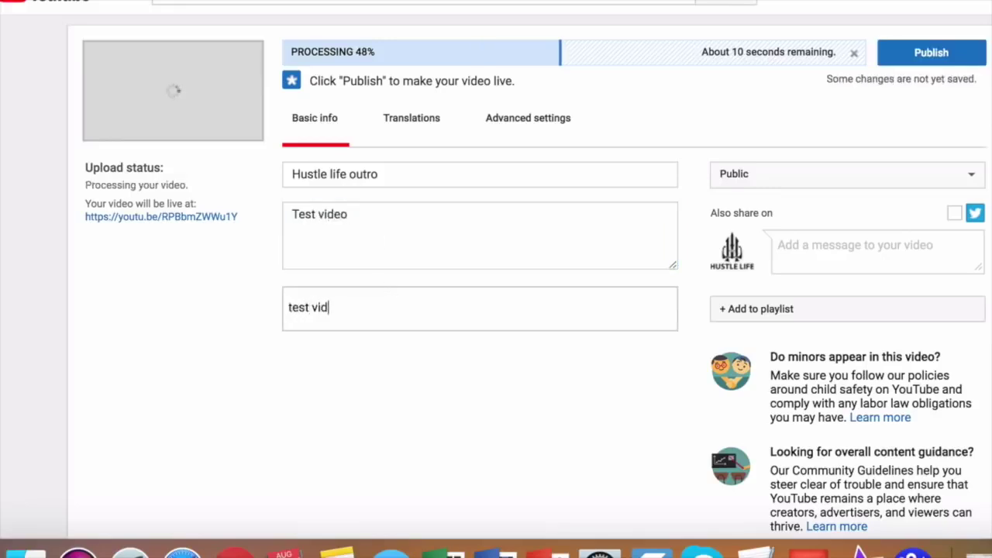
pyautogui.write('eo')
pyautogui.press('Return')
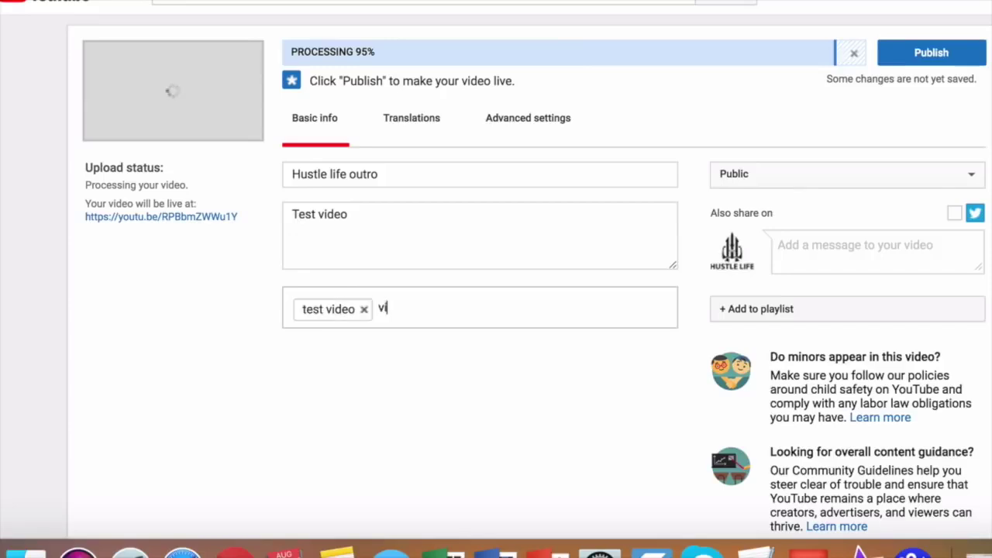
pyautogui.write('ideo test')
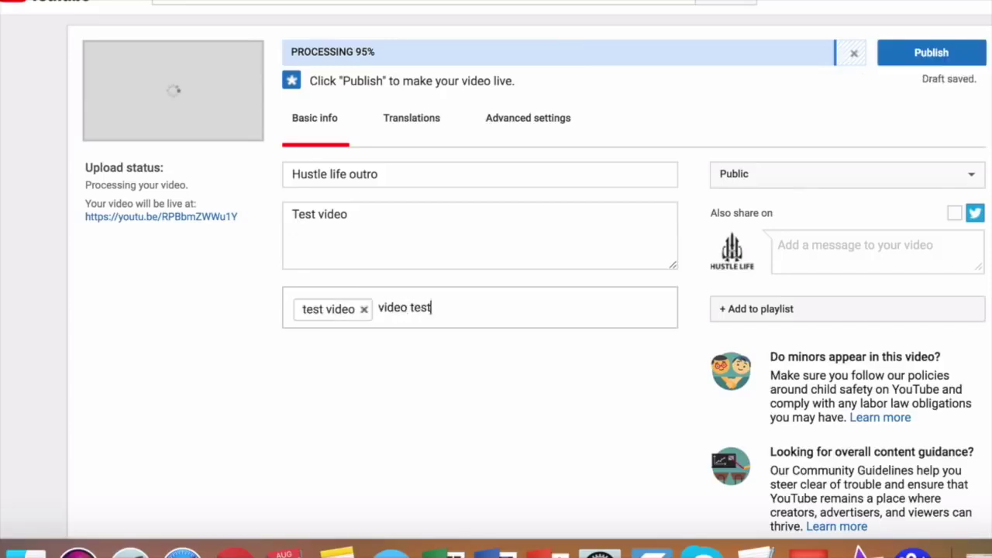
pyautogui.write('ing')
pyautogui.press('Return')
pyautogui.write('e')
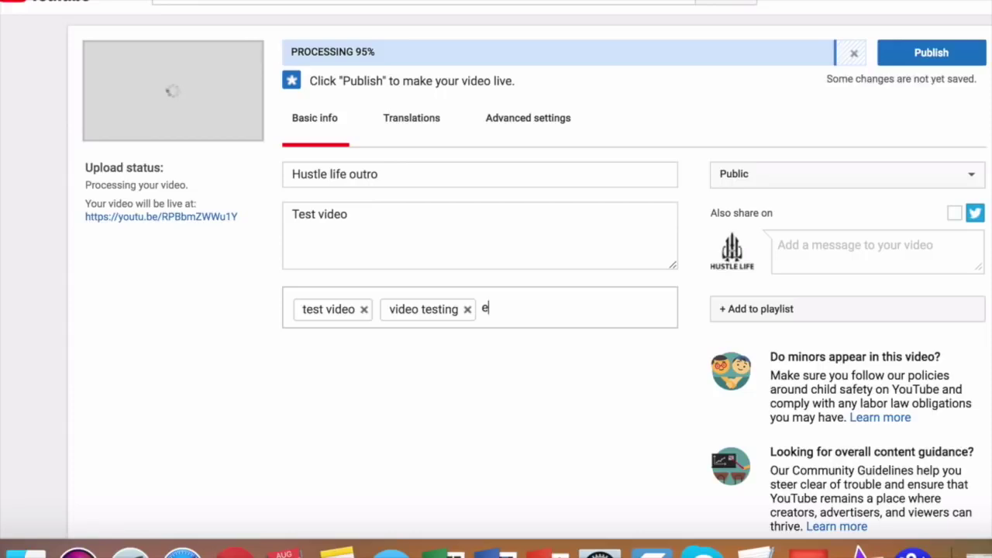
pyautogui.write('xample video')
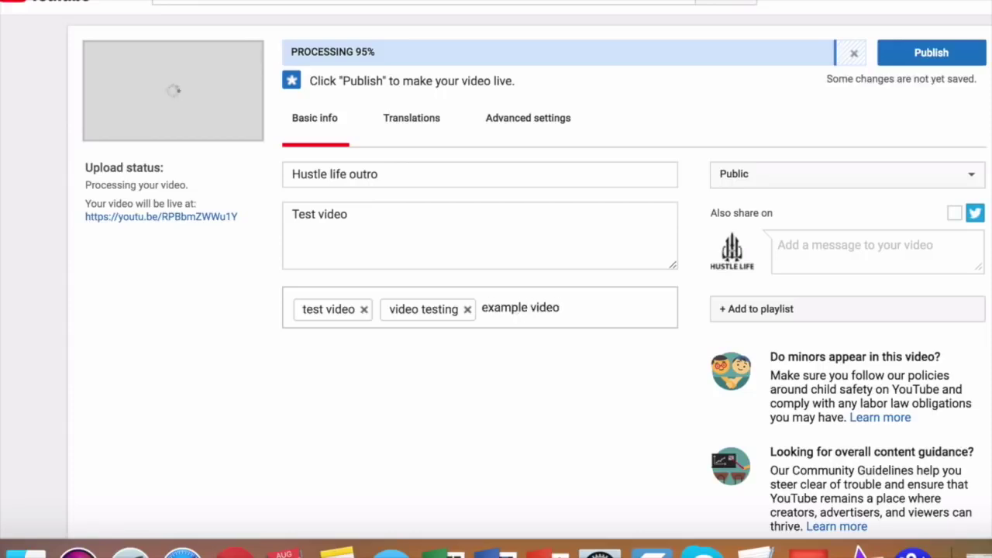
pyautogui.press('Return')
pyautogui.write('v')
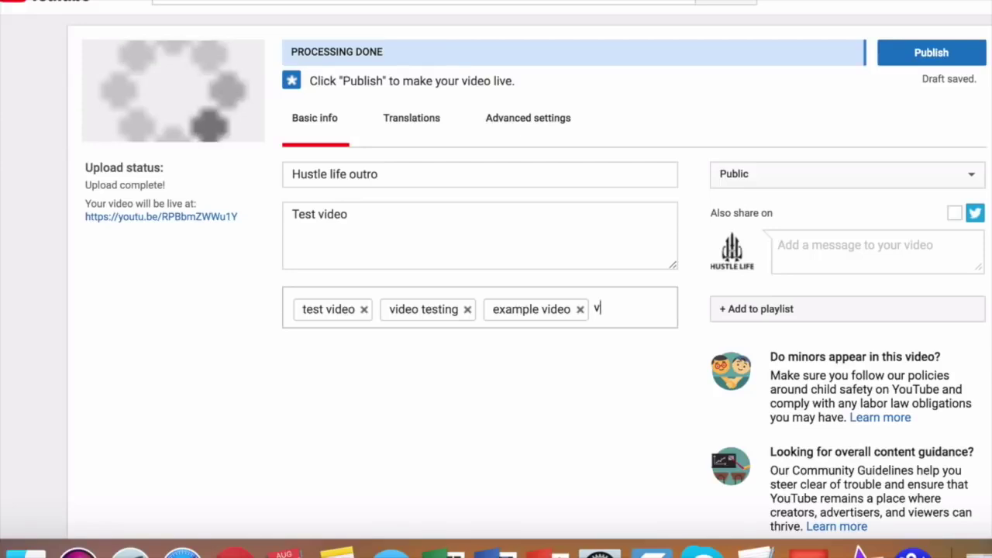
pyautogui.write('ideo for')
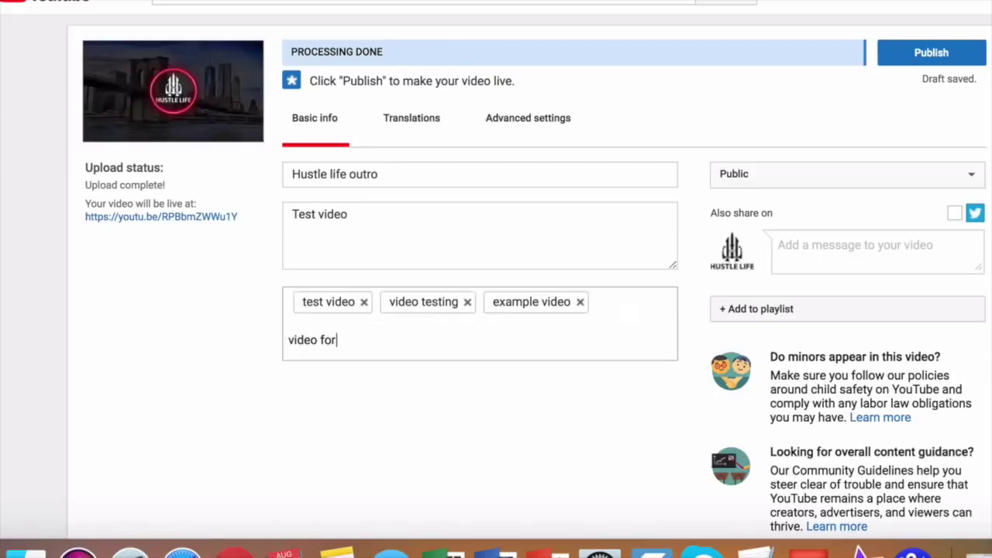
pyautogui.write(' youtube')
pyautogui.press('Return')
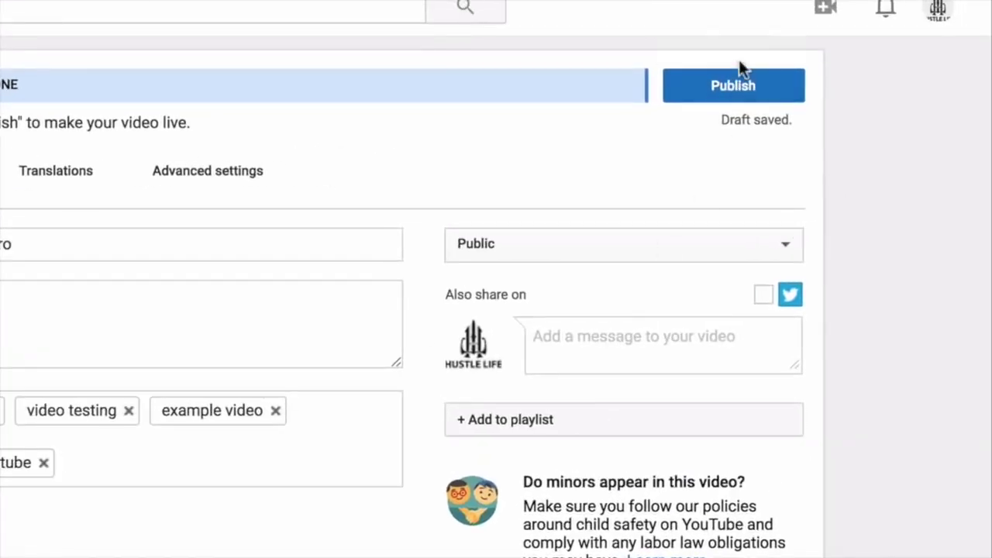
# Step: Publish the Hustle life outro video and return to its edit page with thumbnails
pyautogui.click(735, 86)
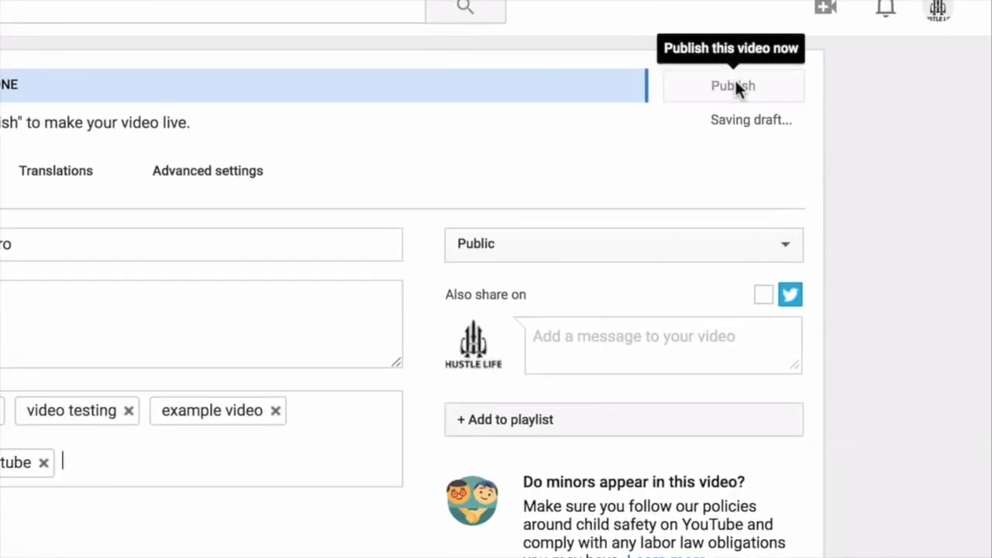
pyautogui.click(720, 87)
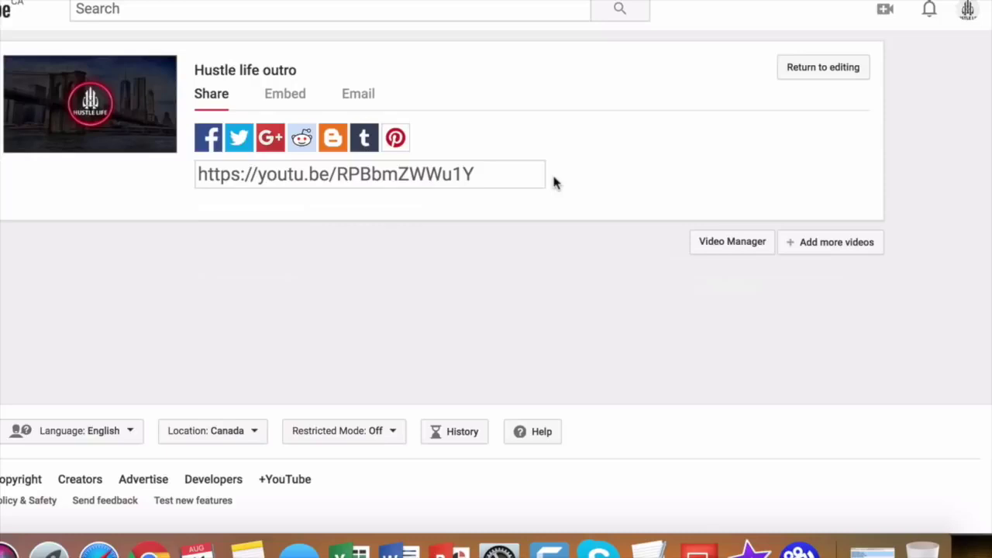
pyautogui.click(816, 74)
pyautogui.scroll(-5, 810, 128)
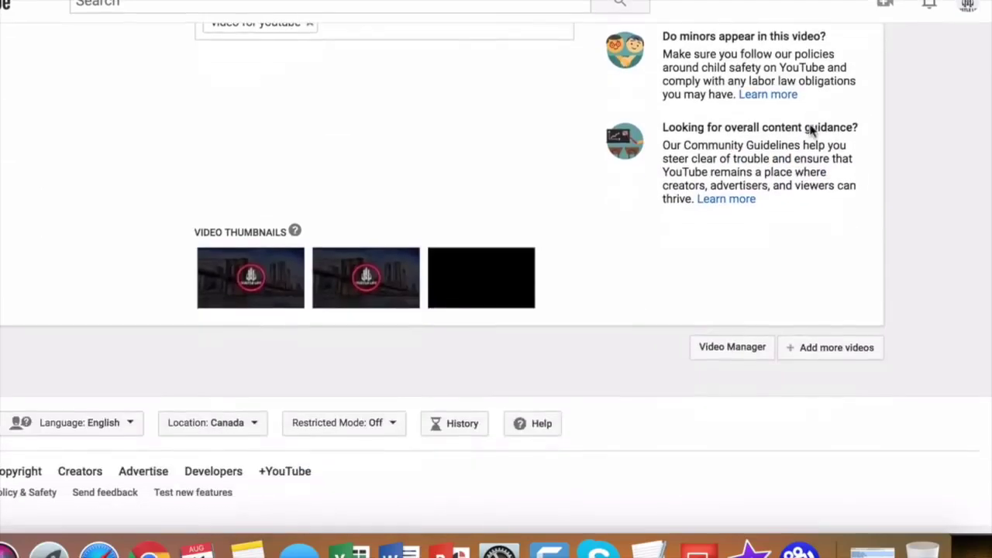
pyautogui.scroll(2, 760, 233)
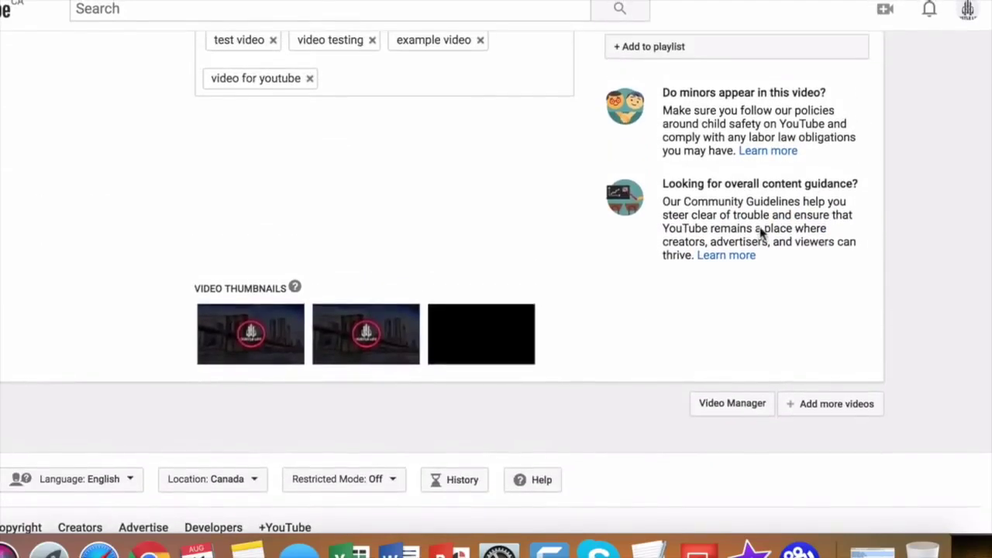
# Step: Use the second frame as the thumbnail, keep the video Public, and save the changes
pyautogui.click(364, 356)
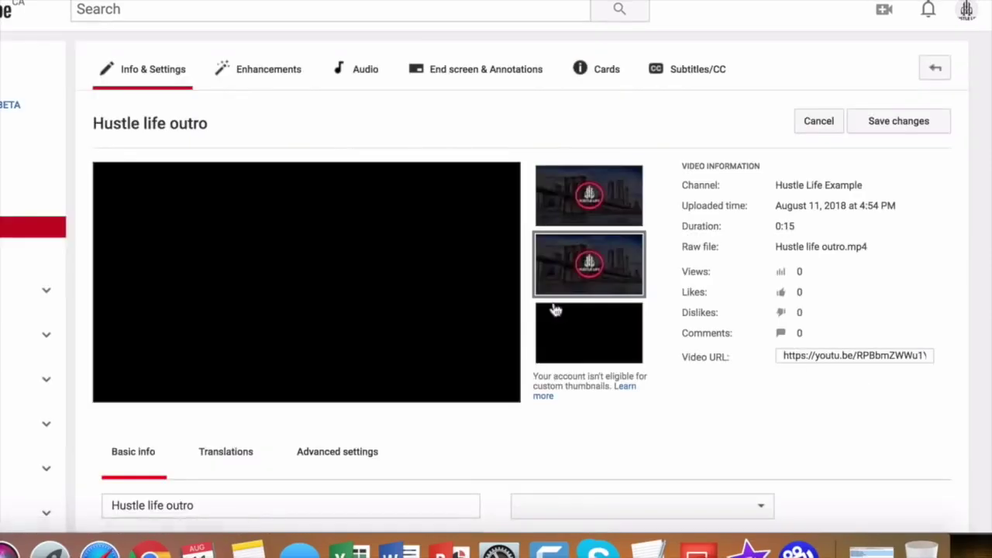
pyautogui.scroll(-2, 690, 364)
pyautogui.click(724, 425)
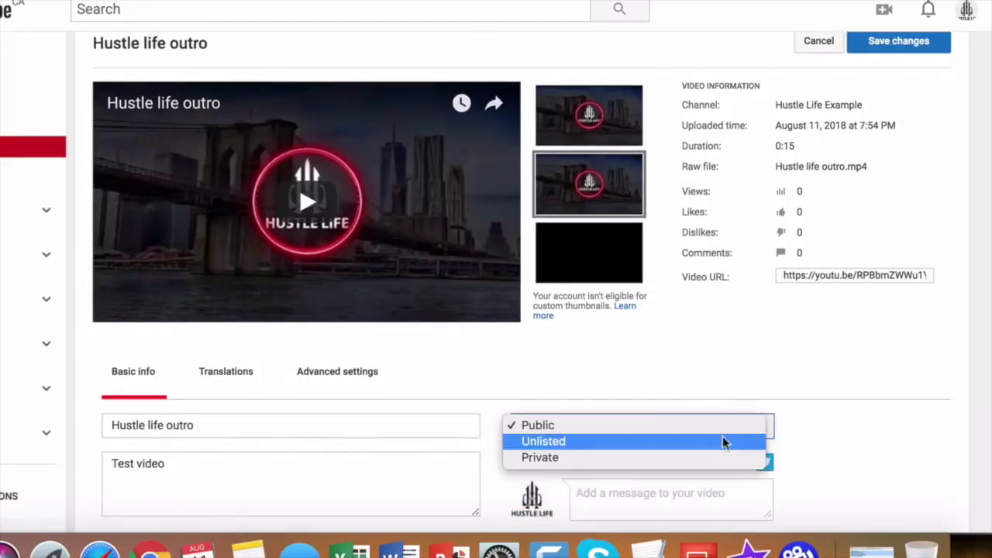
pyautogui.click(853, 384)
pyautogui.scroll(-4, 853, 380)
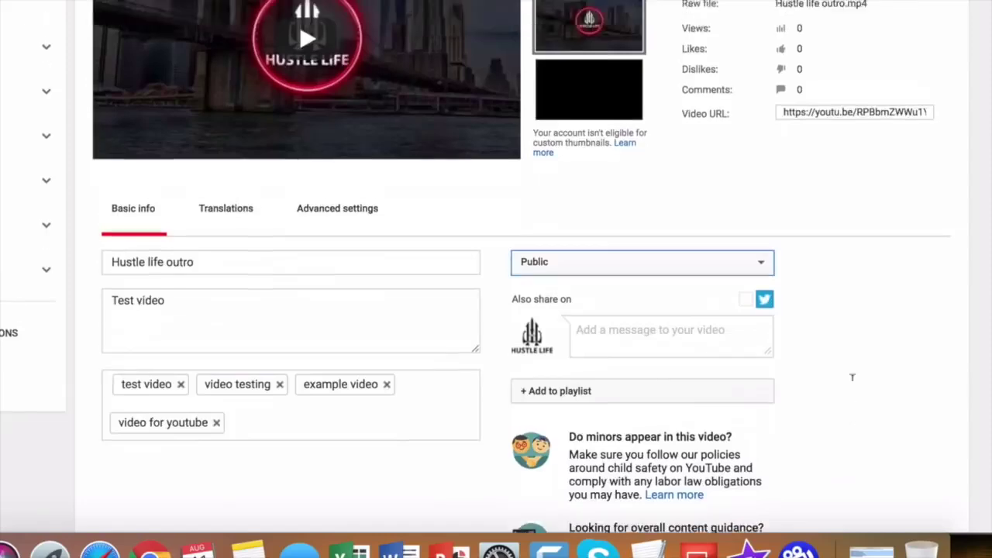
pyautogui.scroll(5, 852, 377)
pyautogui.click(900, 121)
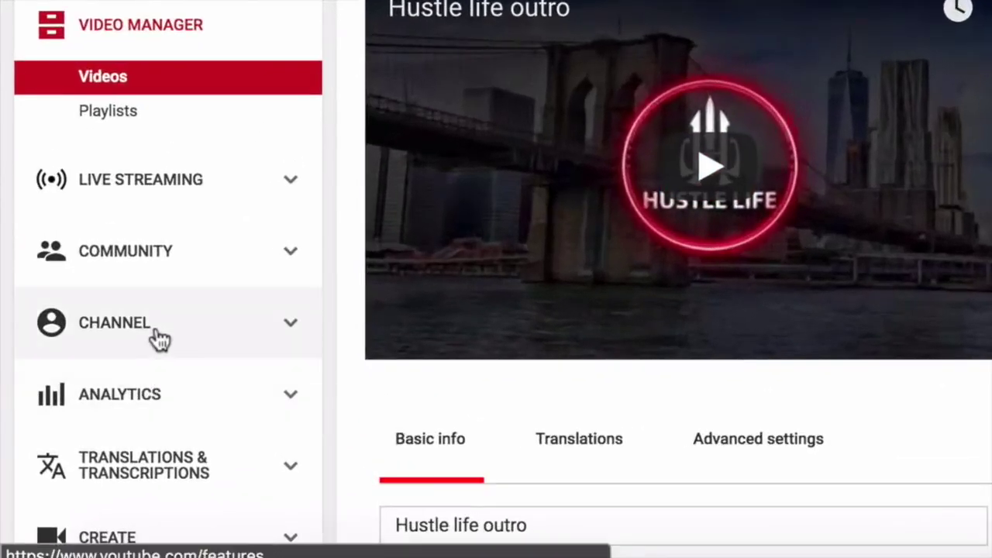
pyautogui.click(83, 386)
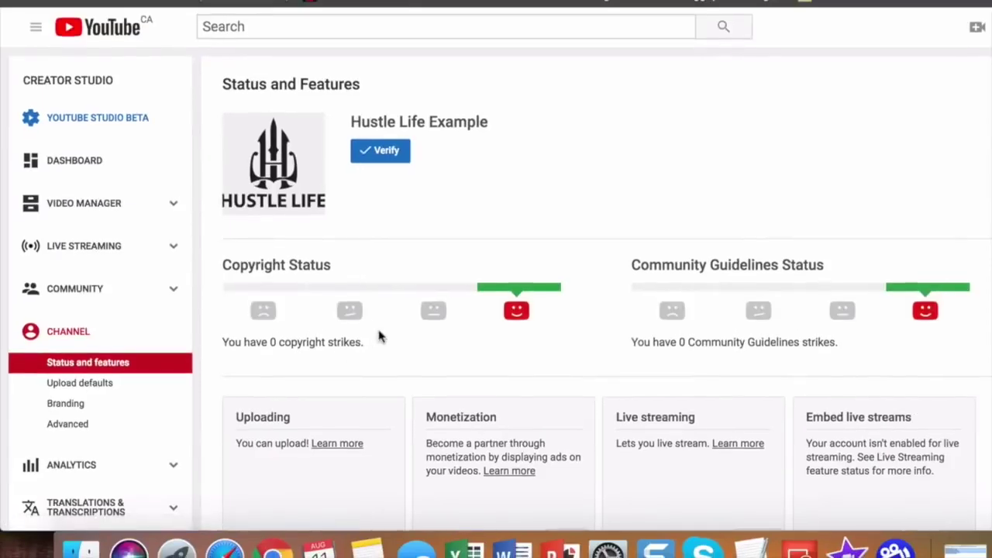
# Step: Scroll through the Status and features cards, then choose Enable on the Monetization card
pyautogui.scroll(-2, 379, 335)
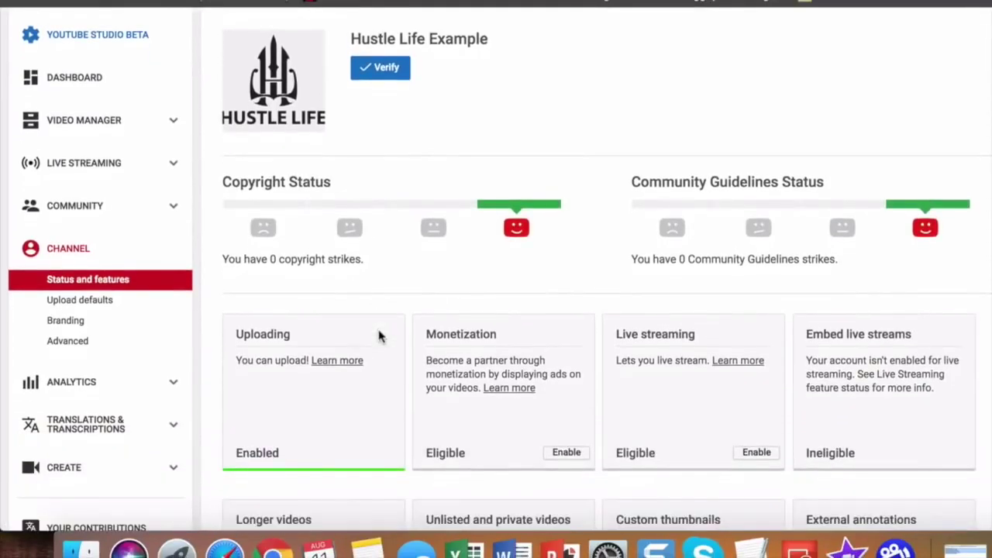
pyautogui.scroll(-2, 379, 336)
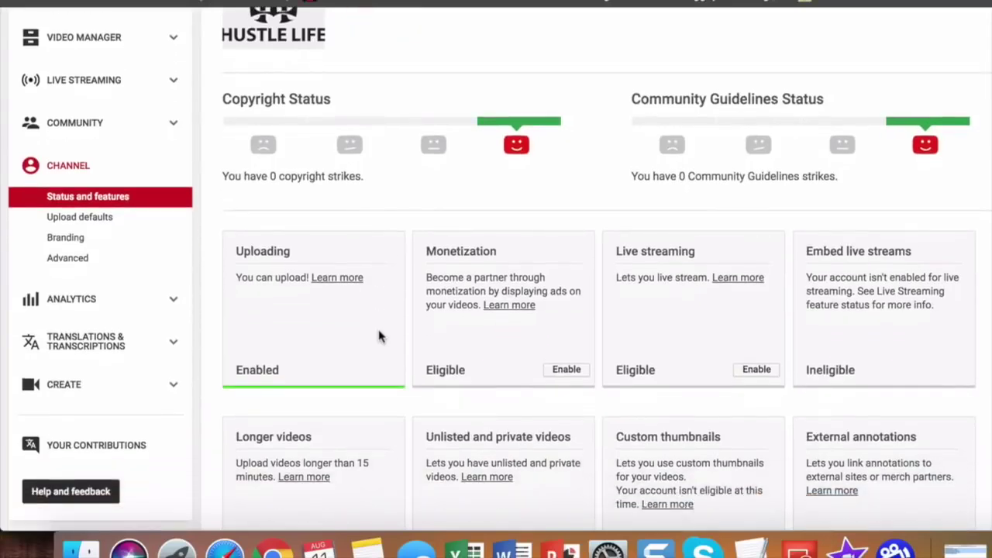
pyautogui.scroll(-2, 543, 290)
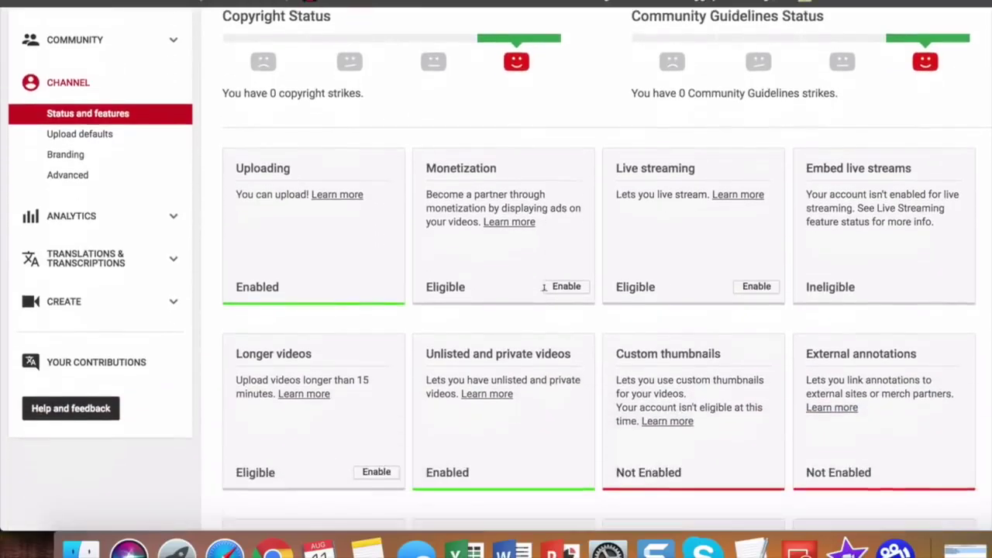
pyautogui.scroll(-2, 545, 297)
pyautogui.scroll(-2, 545, 298)
pyautogui.scroll(-2, 545, 299)
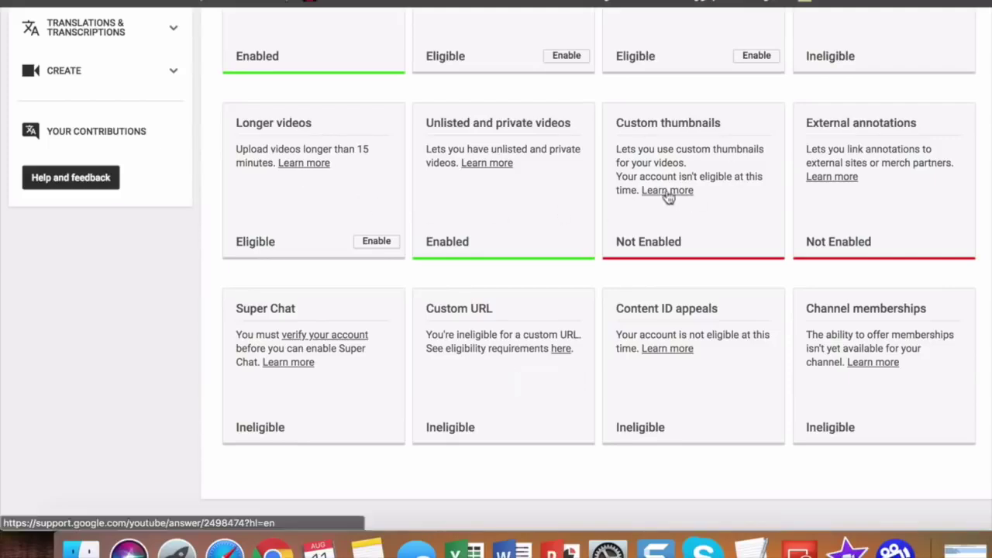
pyautogui.moveTo(698, 196)
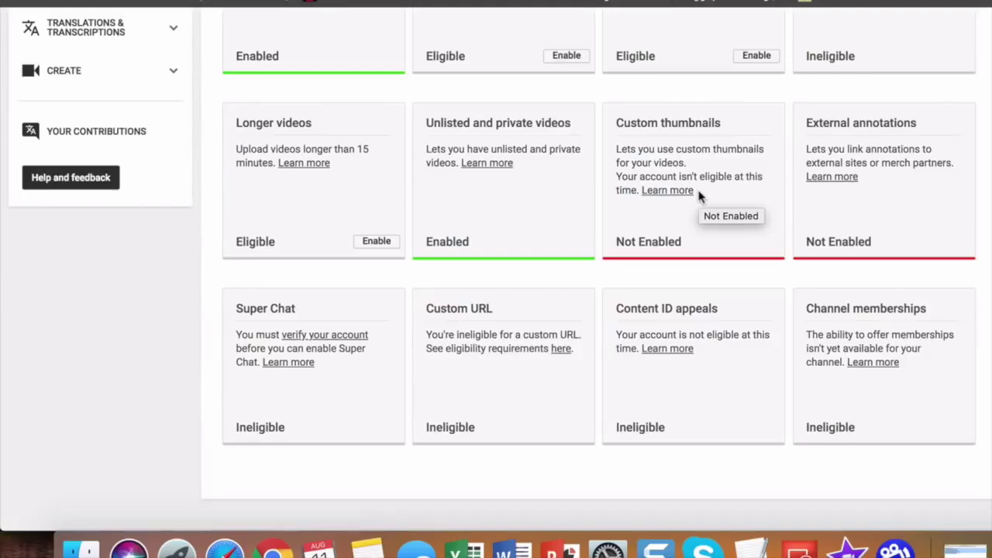
pyautogui.scroll(3, 697, 187)
pyautogui.scroll(2, 697, 186)
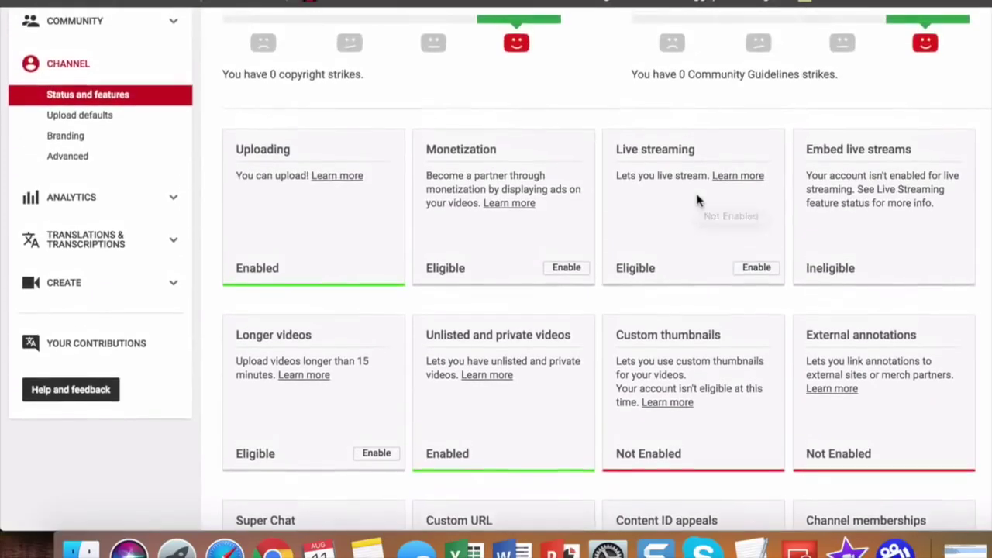
pyautogui.click(569, 269)
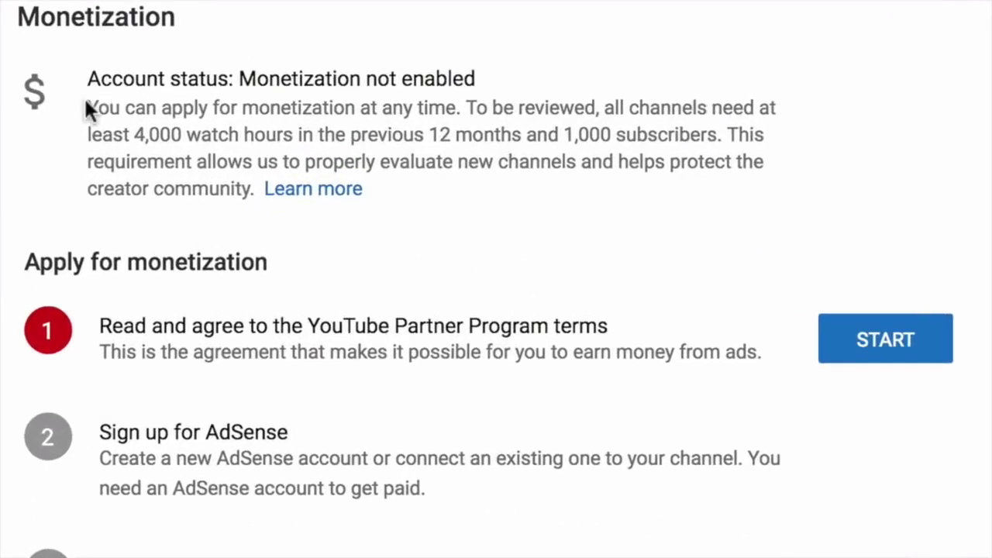
# Step: Highlight the monetization account status explanation, then clear the highlight
pyautogui.moveTo(84, 96)
pyautogui.mouseDown()
pyautogui.moveTo(340, 134)
pyautogui.moveTo(411, 209)
pyautogui.mouseUp()
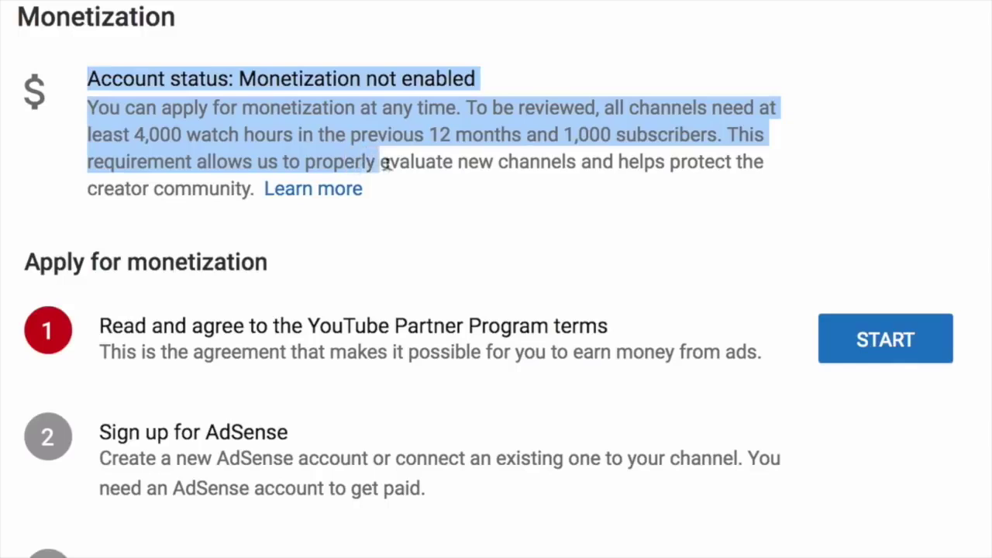
pyautogui.click(452, 211)
pyautogui.scroll(-2, 453, 211)
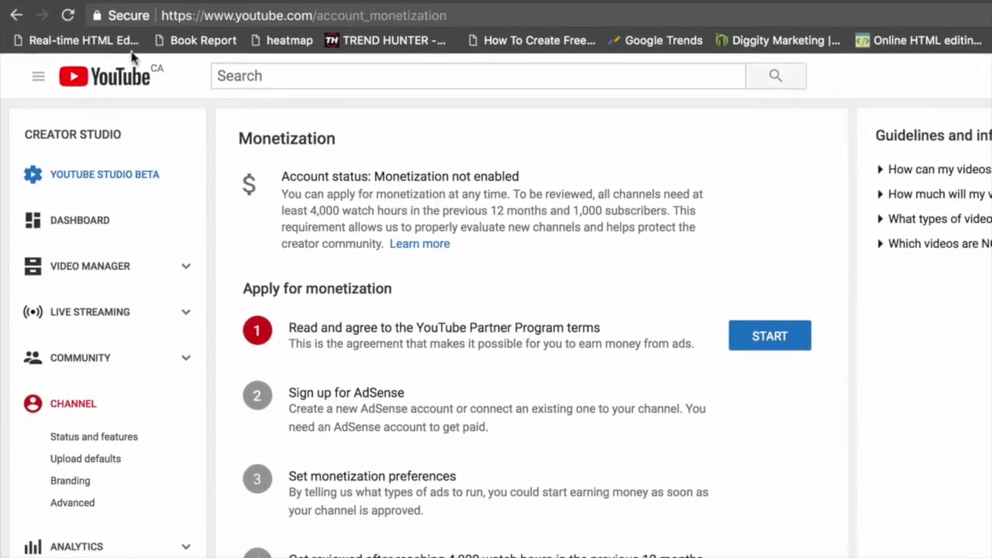
# Step: Go back to Status and features and scroll through the feature cards
pyautogui.click(15, 16)
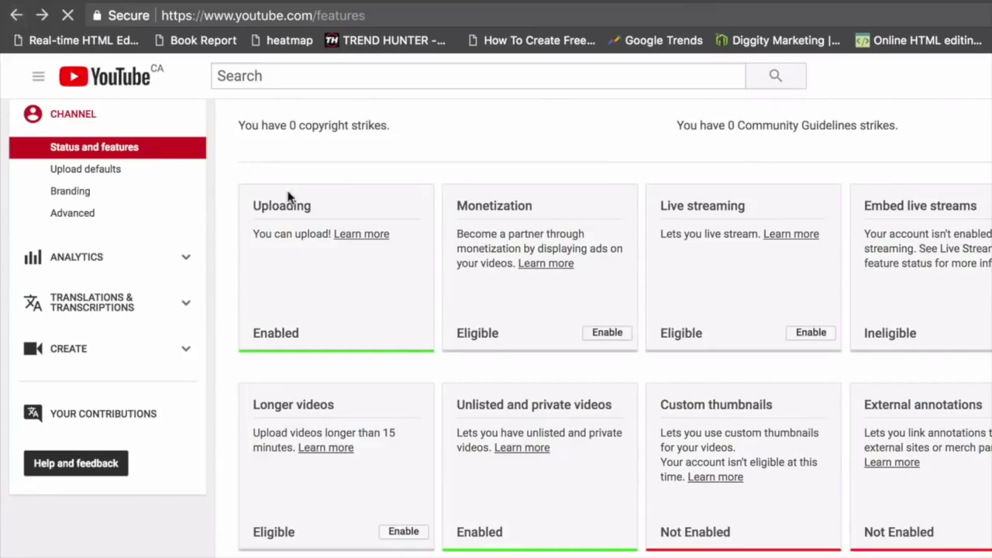
pyautogui.scroll(-1, 446, 341)
pyautogui.scroll(-2, 448, 344)
pyautogui.scroll(-1, 446, 344)
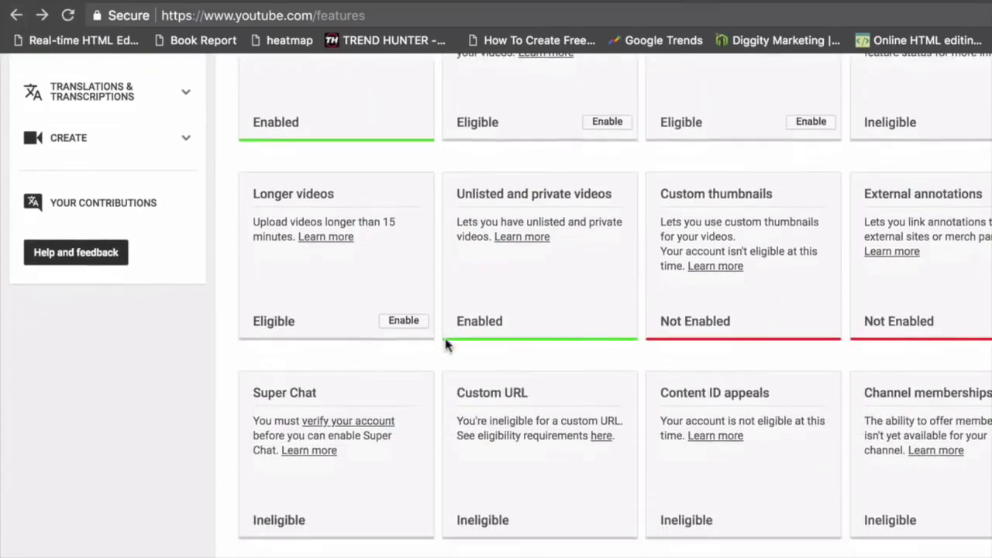
pyautogui.scroll(1, 563, 418)
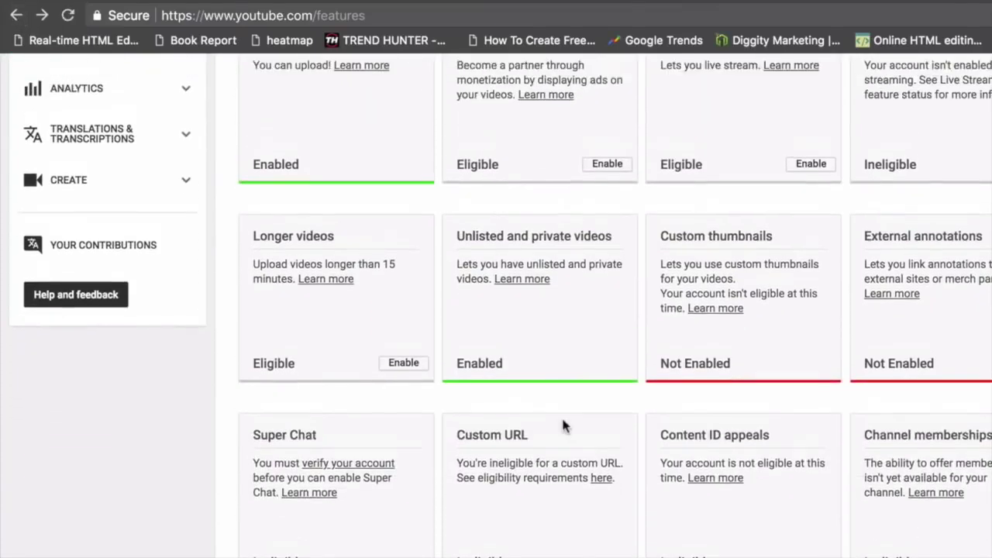
pyautogui.scroll(2, 563, 418)
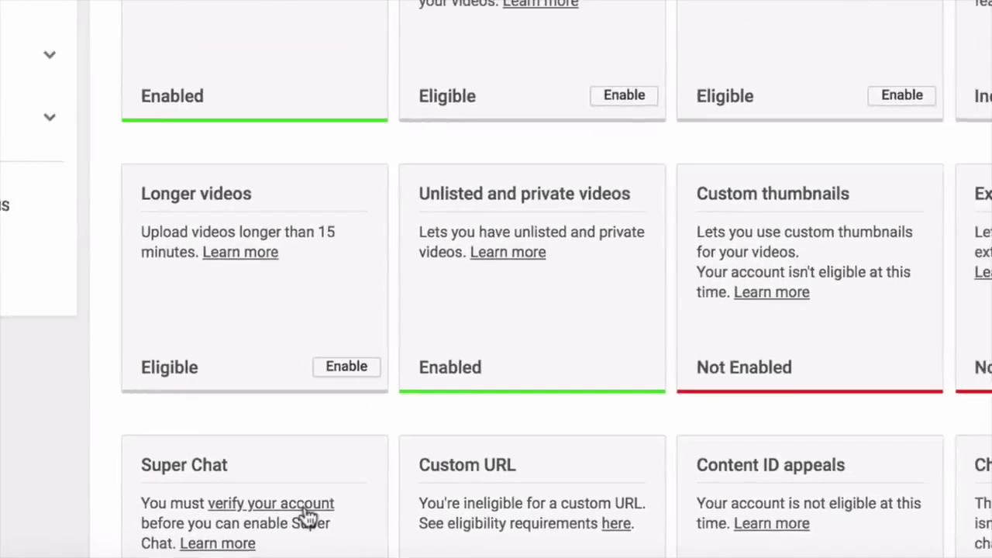
# Step: Start account verification by text message and look at the phone number and language options
pyautogui.click(307, 505)
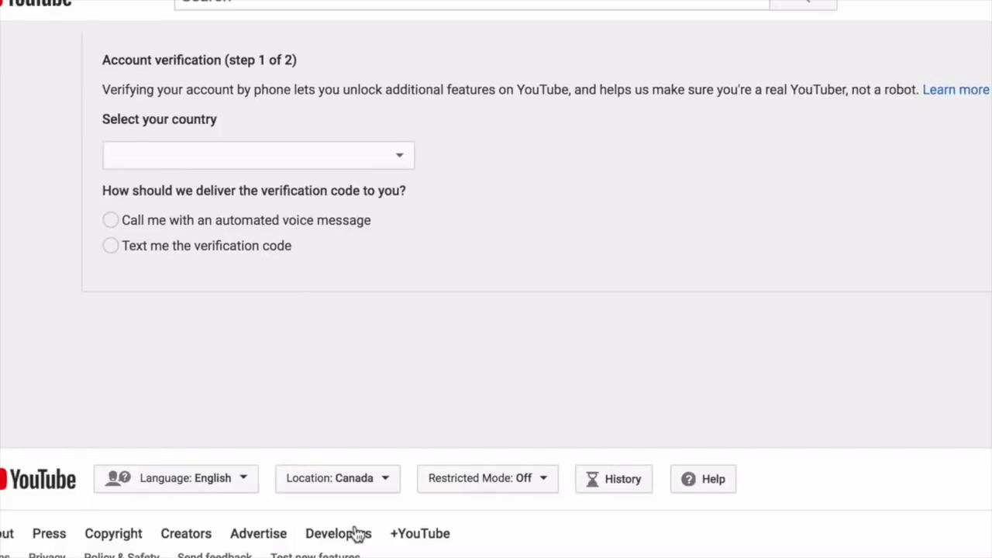
pyautogui.click(201, 248)
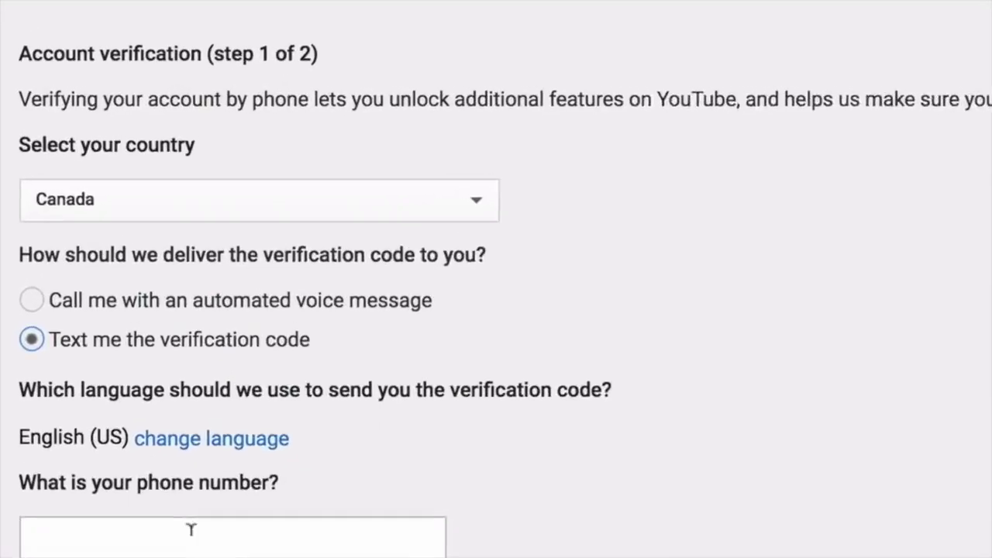
pyautogui.click(212, 366)
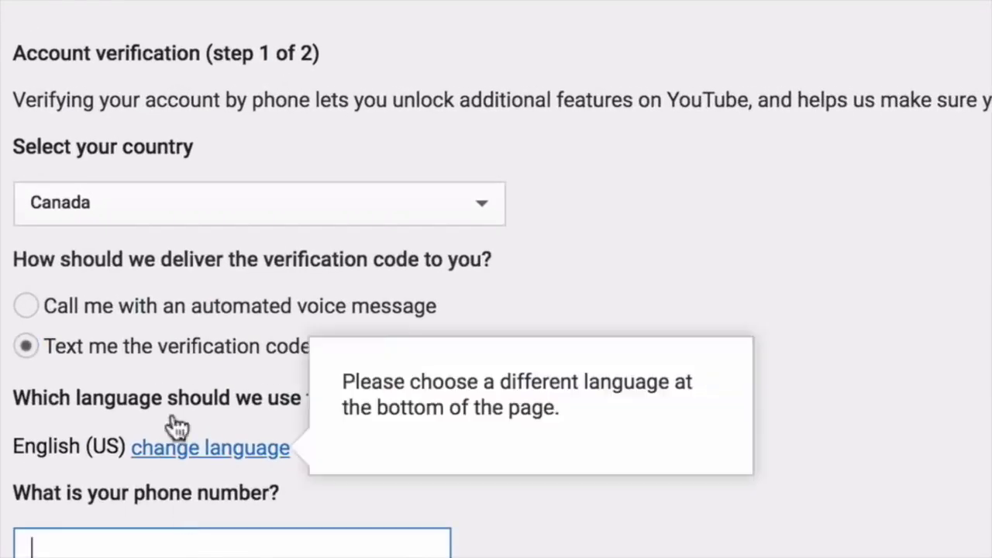
pyautogui.click(507, 225)
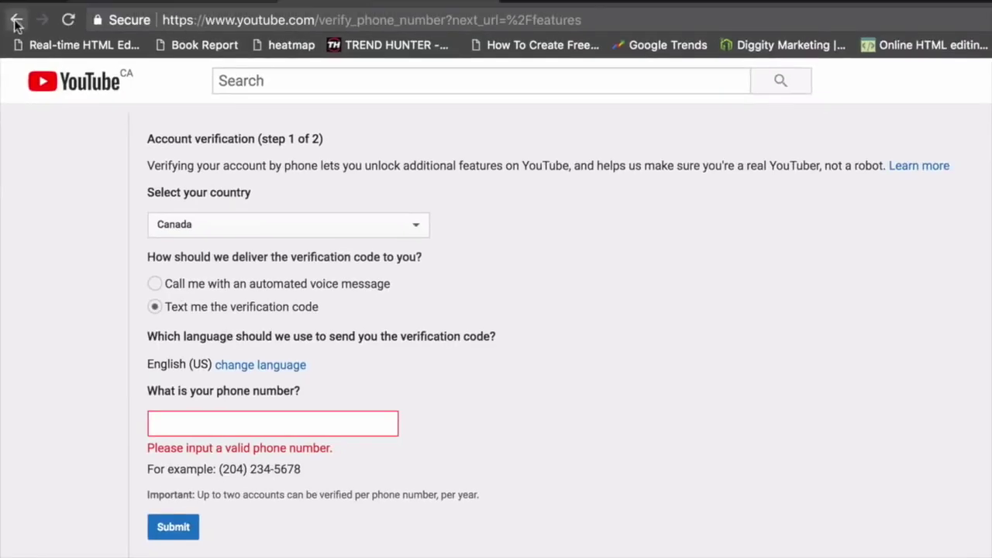
# Step: Abandon verification, return to Status and features, and go to Upload defaults
pyautogui.click(16, 21)
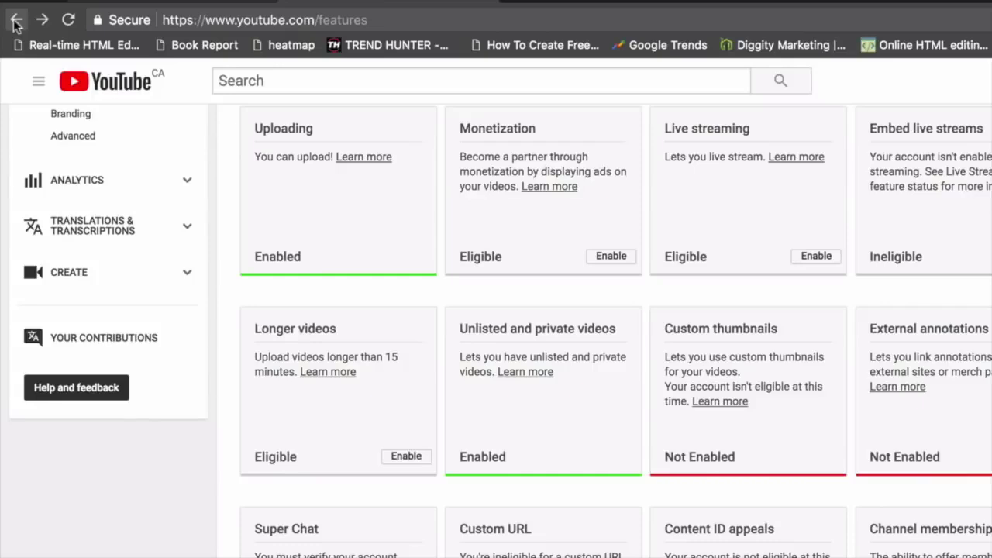
pyautogui.scroll(1, 83, 214)
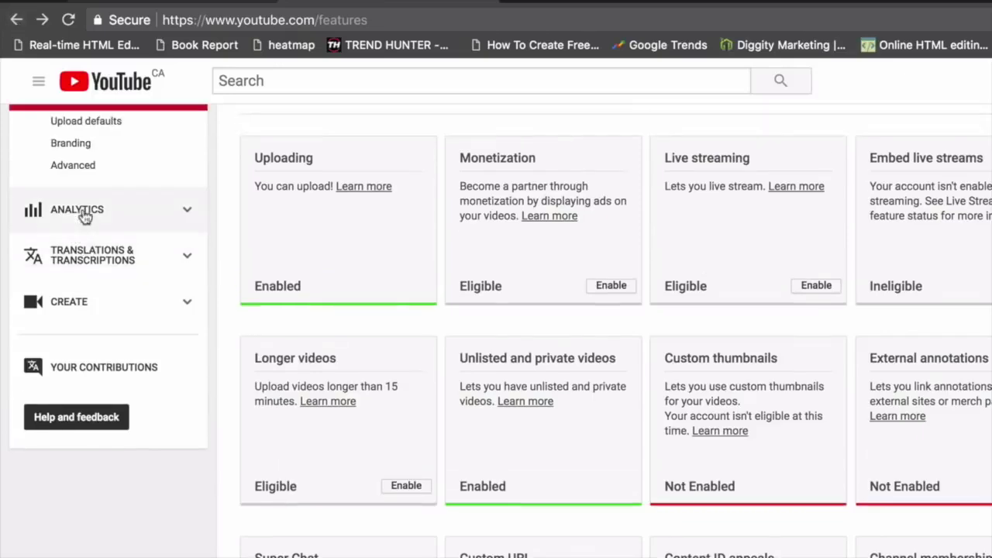
pyautogui.scroll(1, 83, 213)
pyautogui.scroll(4, 84, 214)
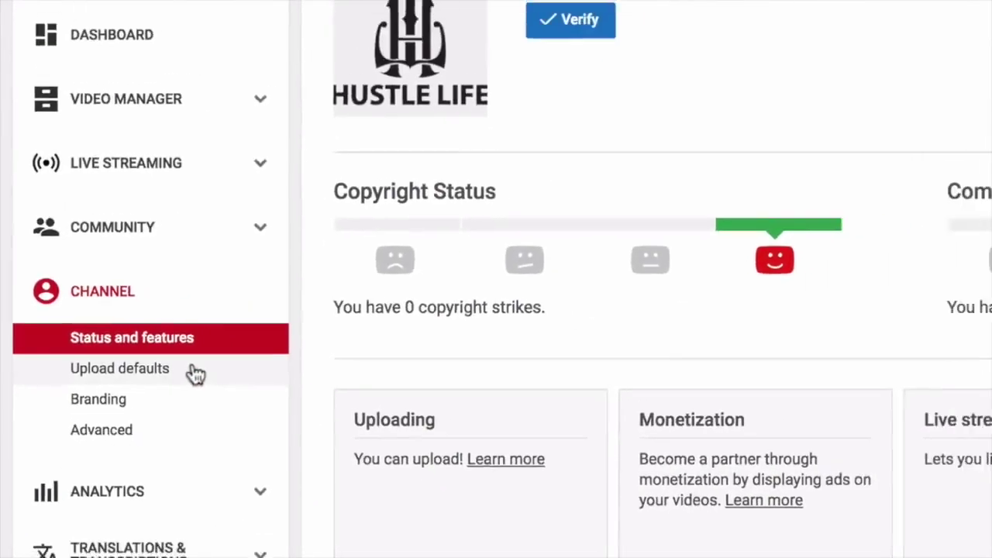
pyautogui.click(163, 372)
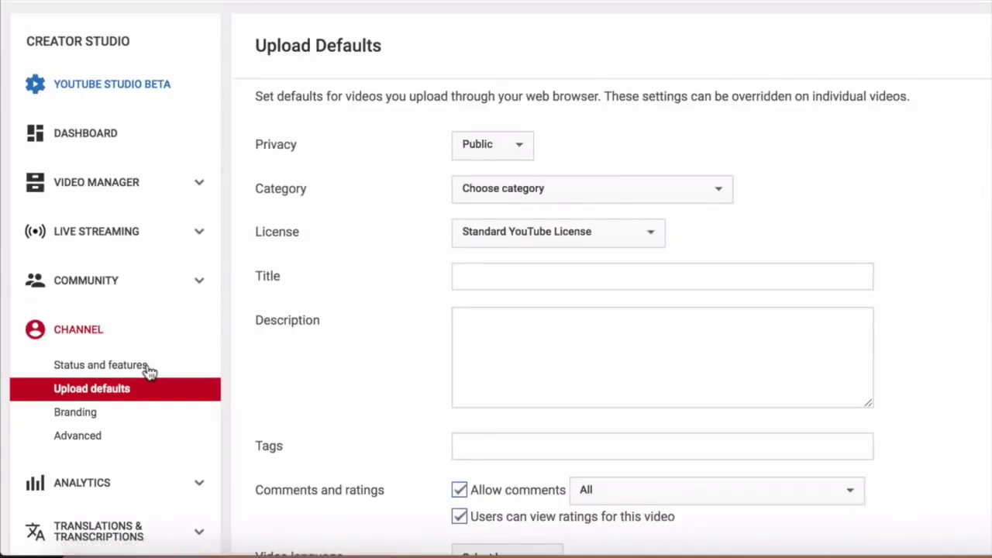
# Step: Set the default category to People & Blogs and write a thank-you description pointing to hustlelife.net
pyautogui.click(498, 191)
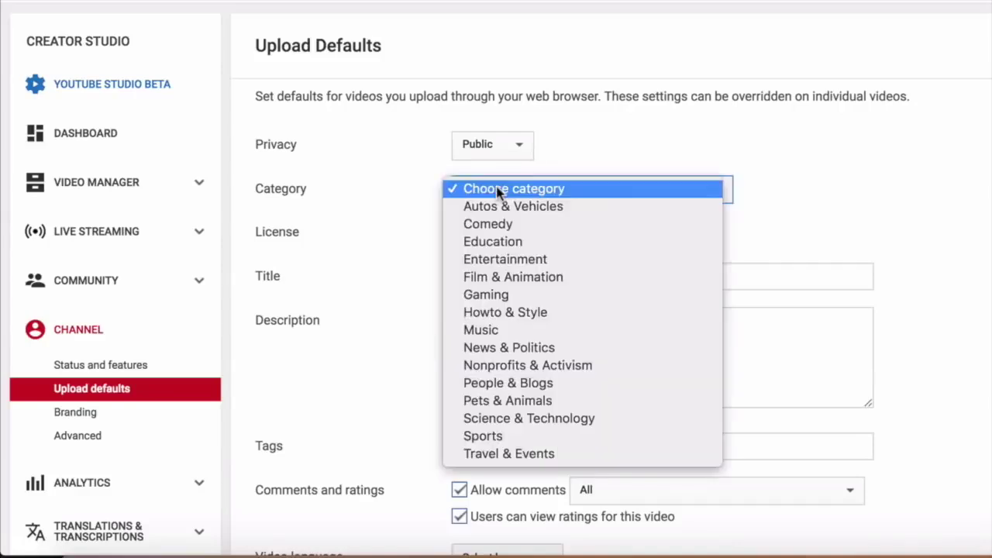
pyautogui.click(537, 383)
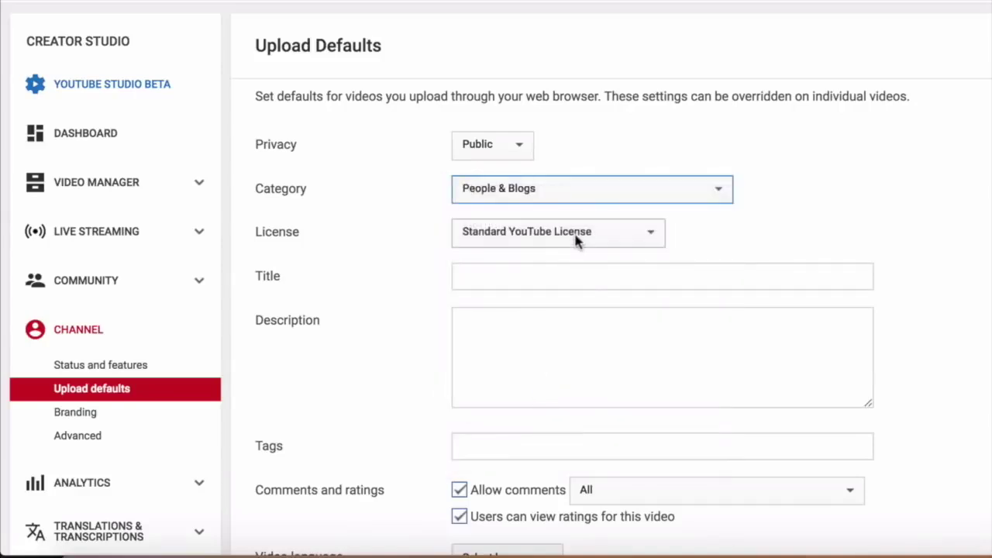
pyautogui.click(560, 351)
pyautogui.write('Thank y')
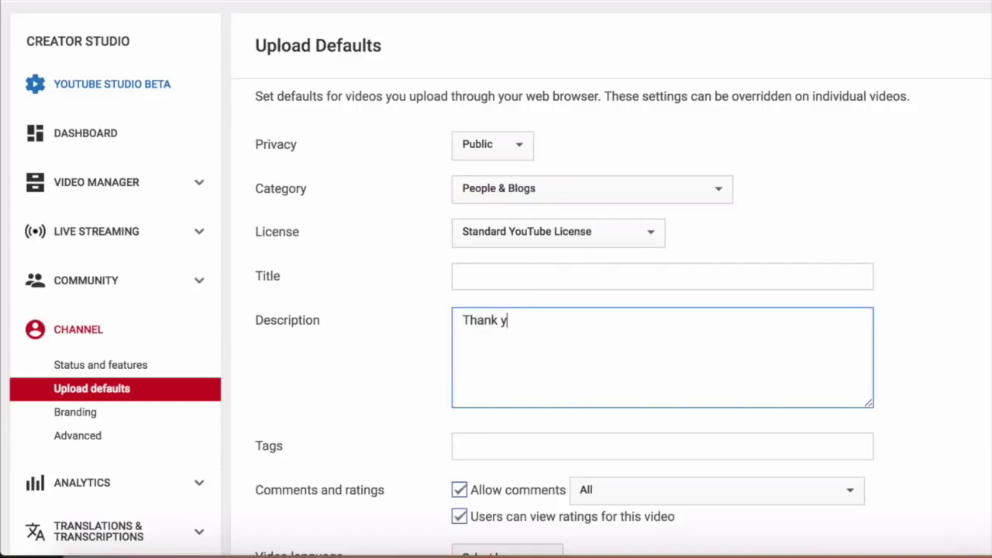
pyautogui.write('ou for watching')
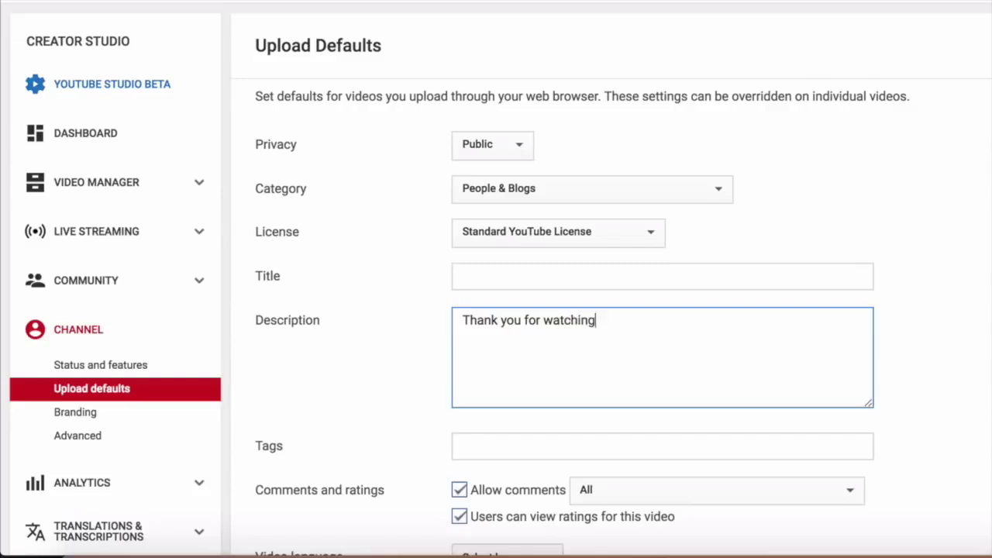
pyautogui.write(', make sure to fo')
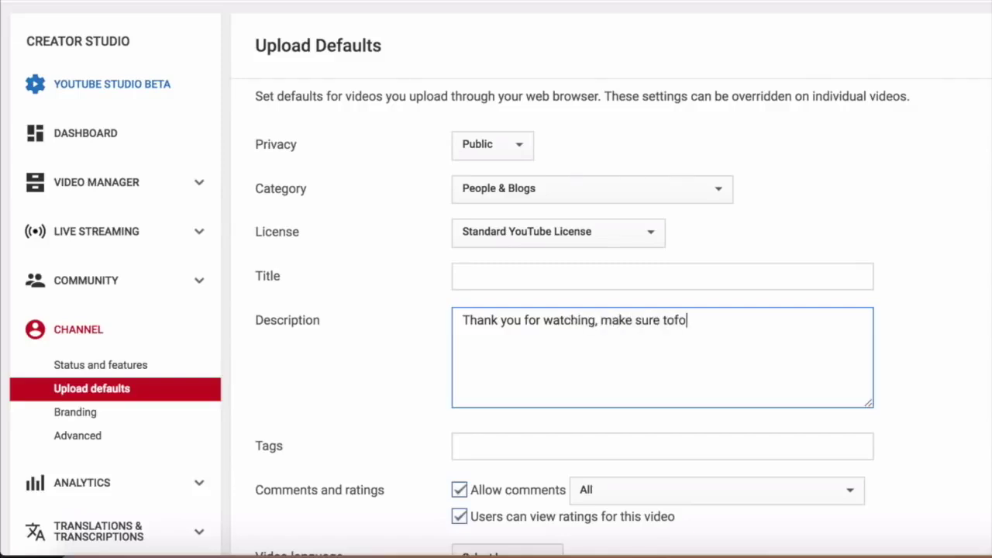
pyautogui.press('BackSpace')
pyautogui.write('low me on')
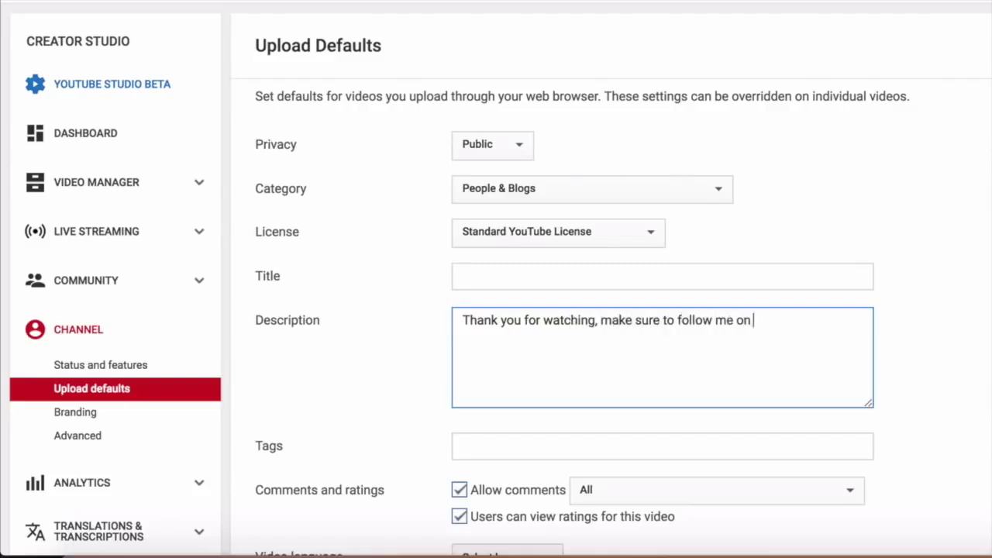
pyautogui.write(' my blog at ')
pyautogui.write('hustlelife.net')
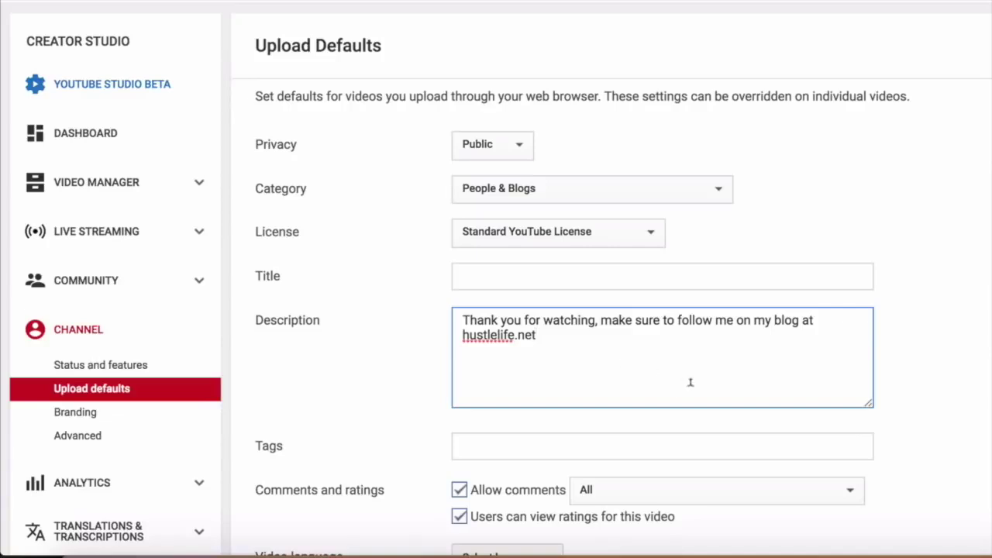
# Step: Add the tags 'blogging, affiliate', set the video language to English, and save the defaults
pyautogui.scroll(-3, 690, 382)
pyautogui.click(657, 329)
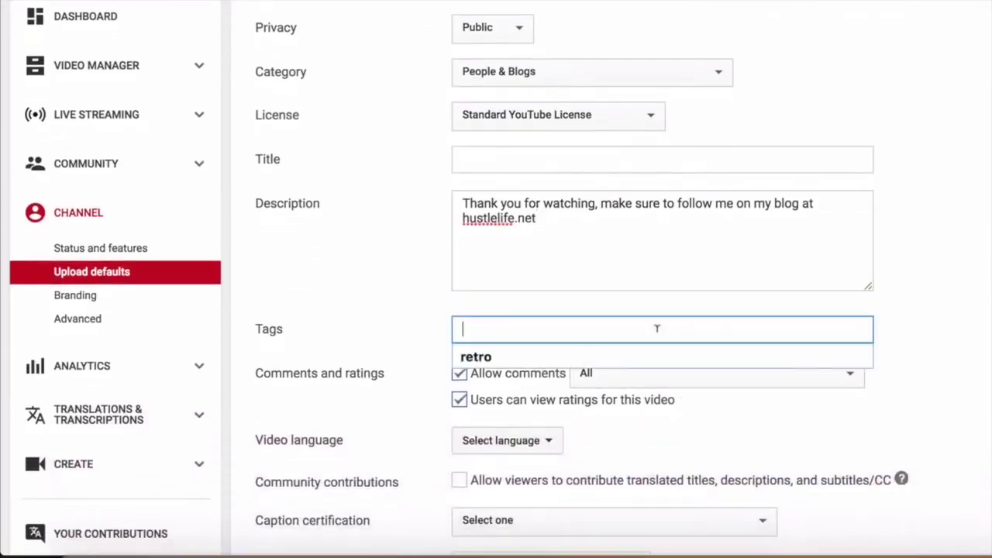
pyautogui.write('bl')
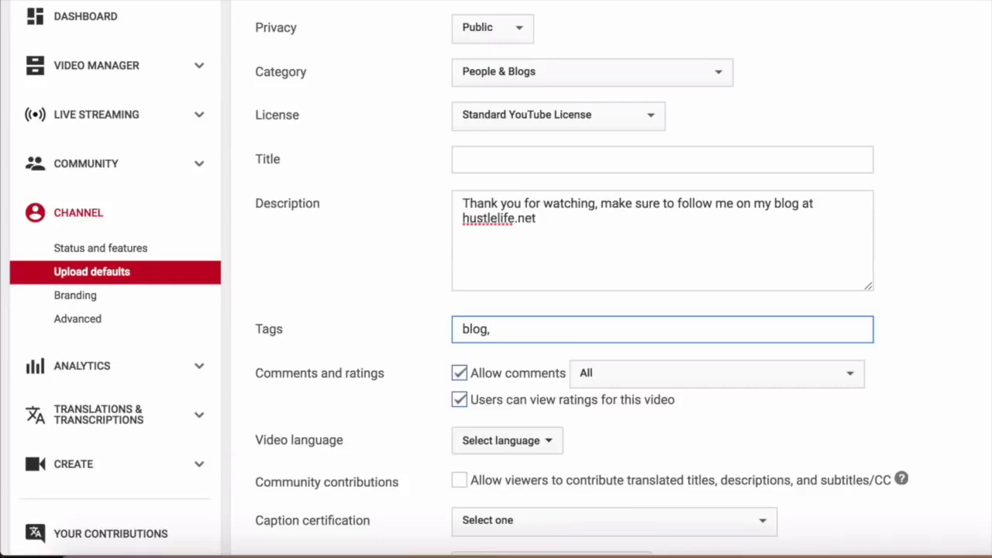
pyautogui.write('ogging')
pyautogui.write(', affiliate')
pyautogui.scroll(-2, 620, 348)
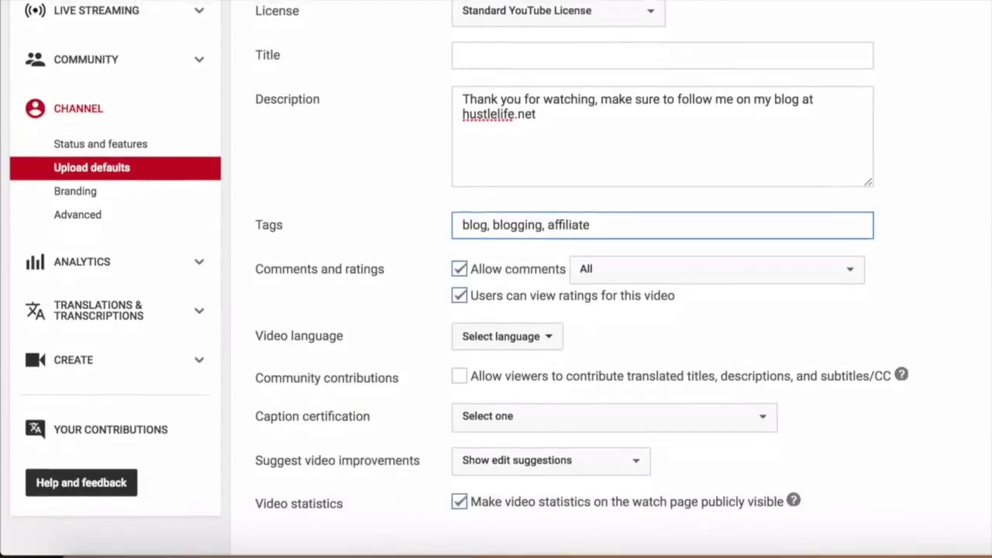
pyautogui.click(539, 341)
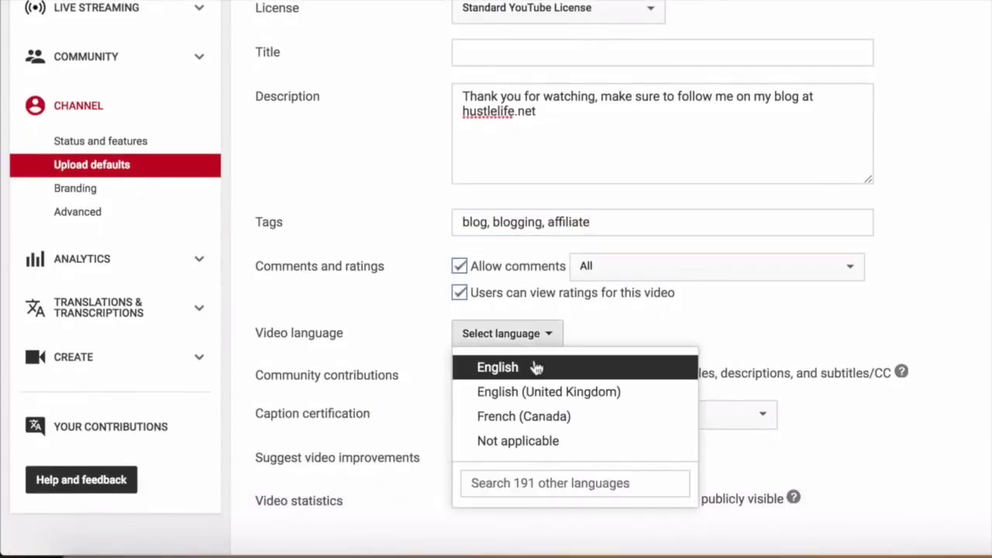
pyautogui.click(532, 367)
pyautogui.scroll(-1, 608, 341)
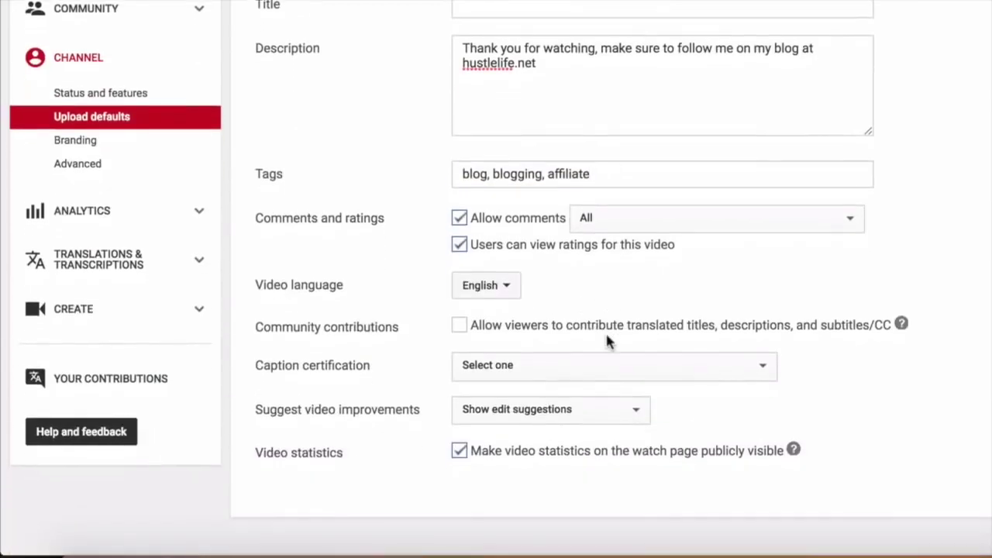
pyautogui.scroll(3, 465, 372)
pyautogui.scroll(3, 478, 371)
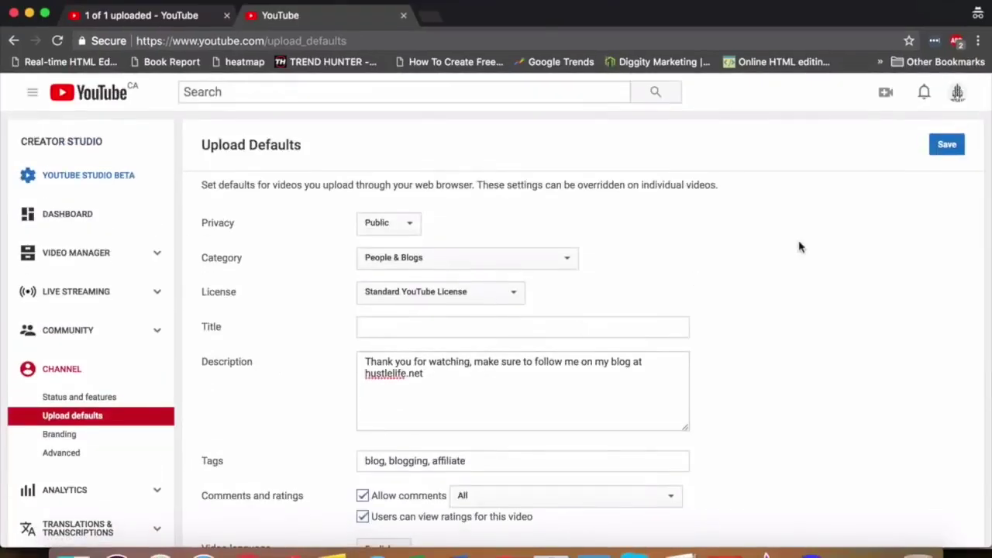
pyautogui.click(947, 146)
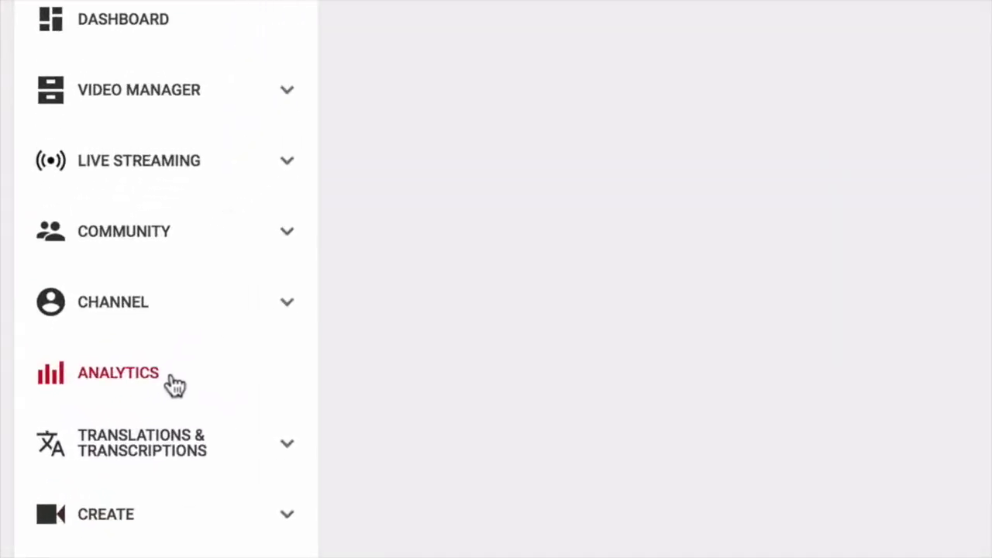
# Step: Move through Analytics, Status and features, and Branding to reach the channel's Advanced settings
pyautogui.click(172, 380)
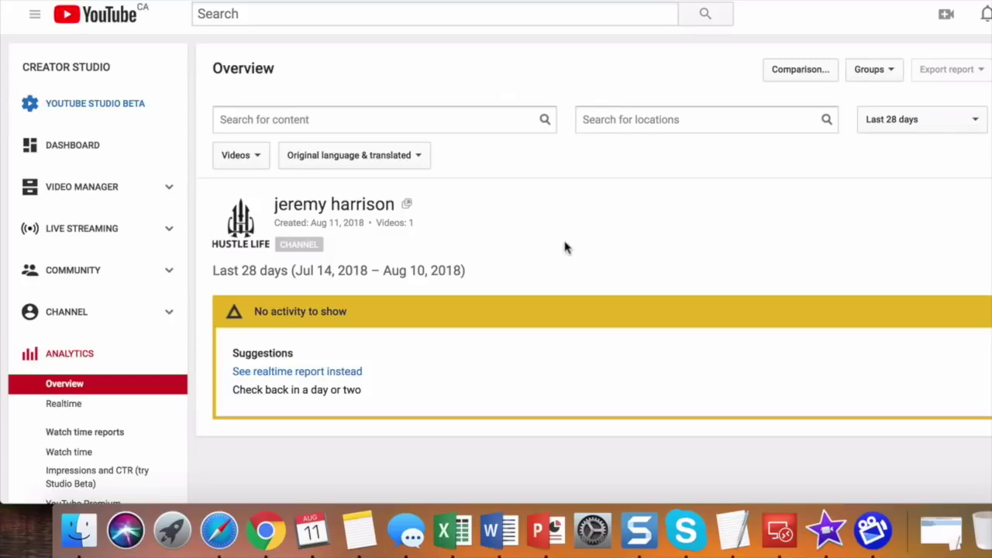
pyautogui.scroll(-3, 137, 186)
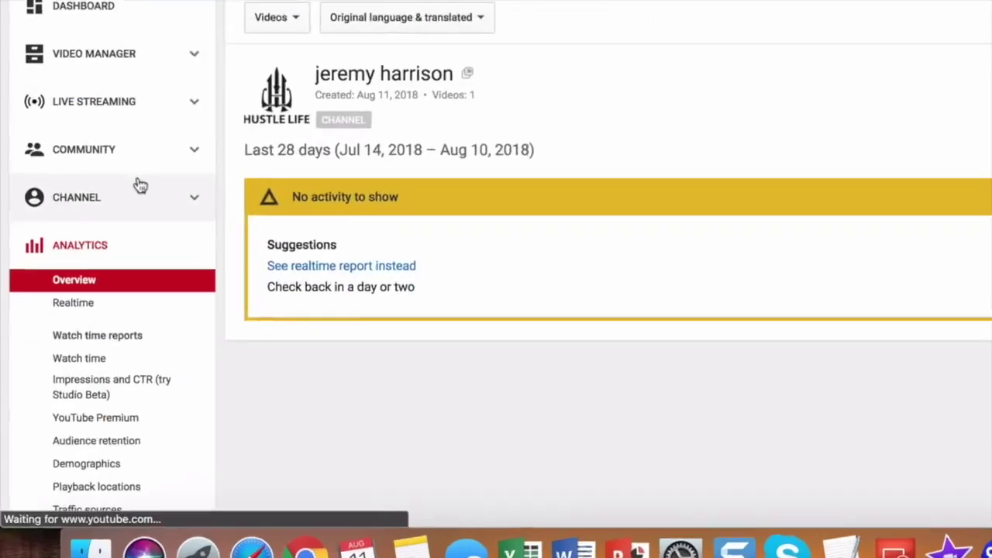
pyautogui.click(213, 108)
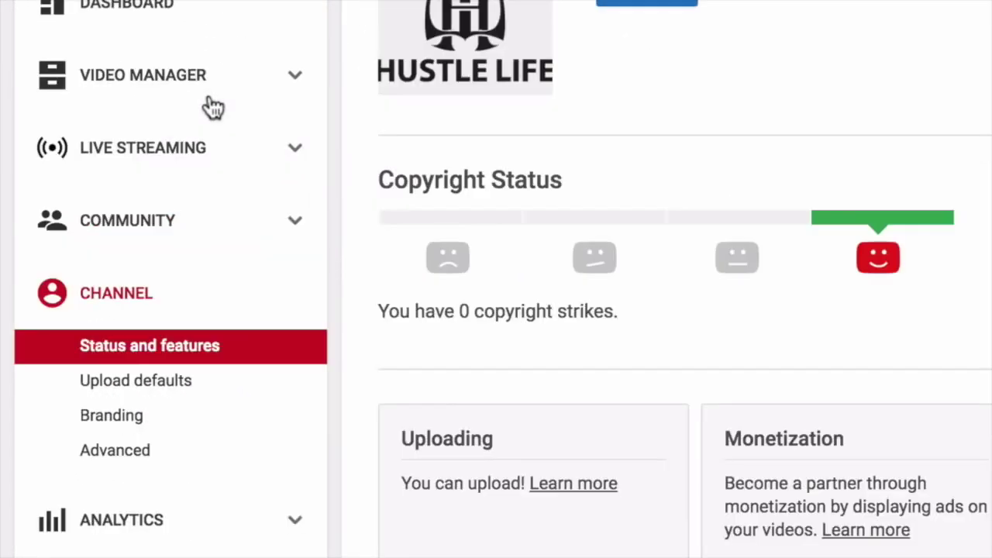
pyautogui.click(171, 426)
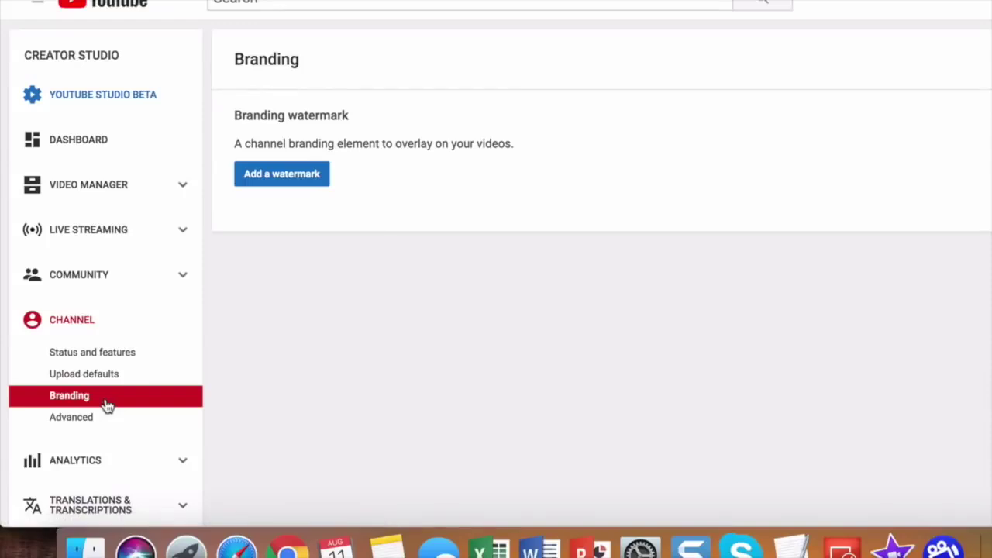
pyautogui.click(107, 418)
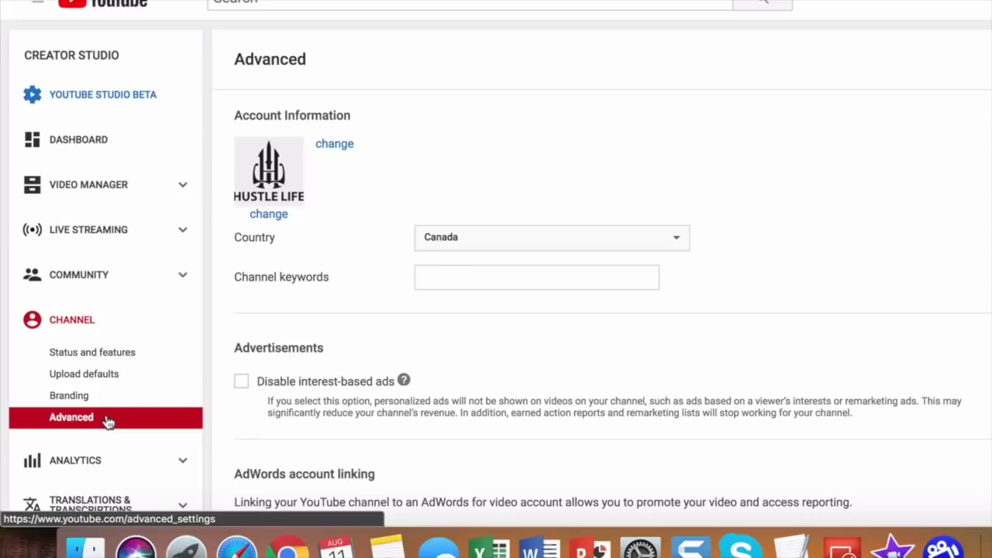
# Step: Enter 'blogging affiliate' as the channel keywords and save the Advanced settings
pyautogui.click(479, 281)
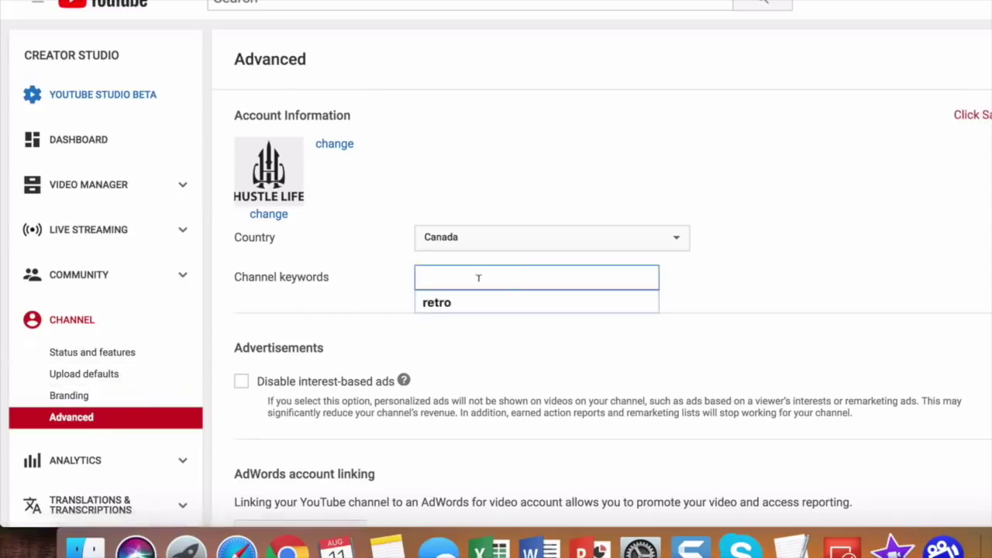
pyautogui.write('bloggin')
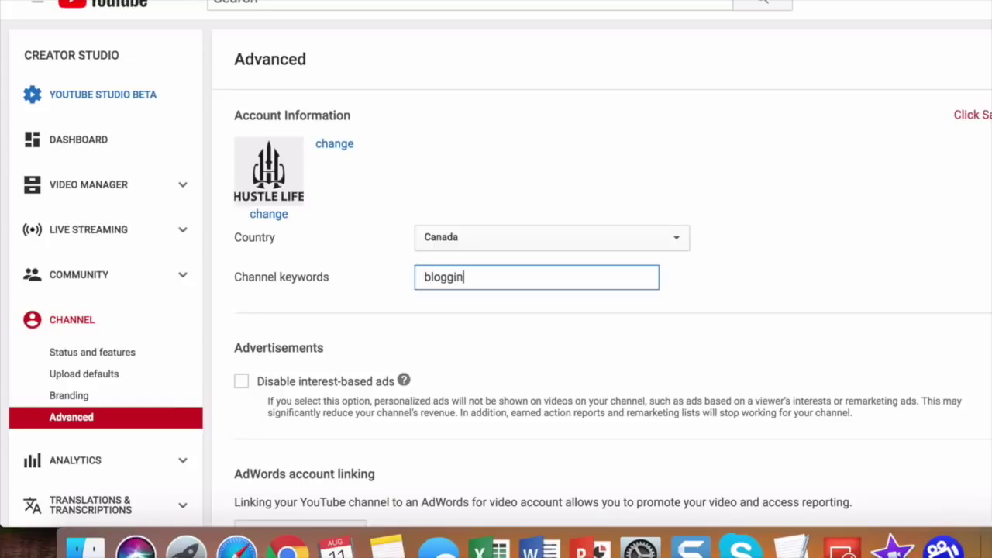
pyautogui.write(', ')
pyautogui.write('g ')
pyautogui.write('iate')
pyautogui.scroll(-5, 496, 279)
pyautogui.scroll(-3, 293, 392)
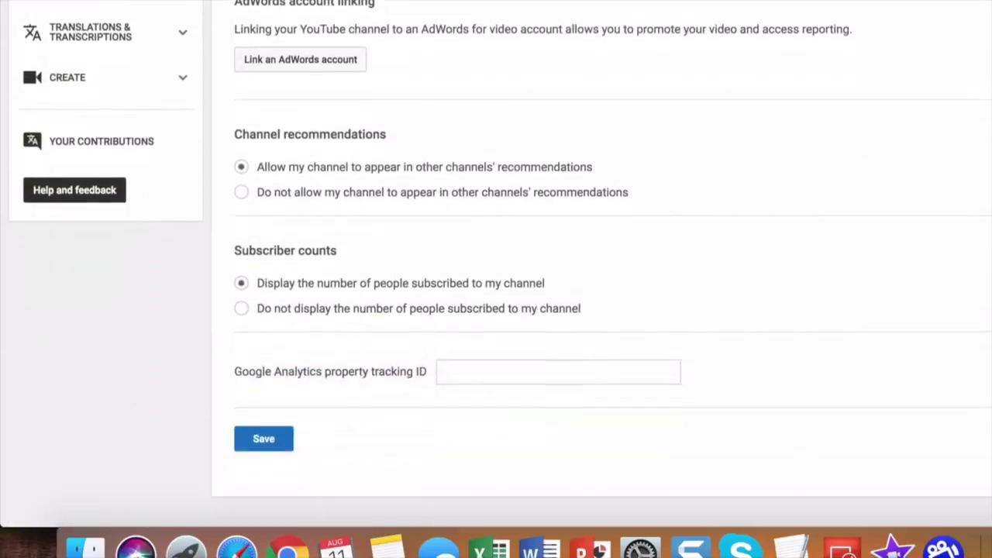
pyautogui.click(272, 388)
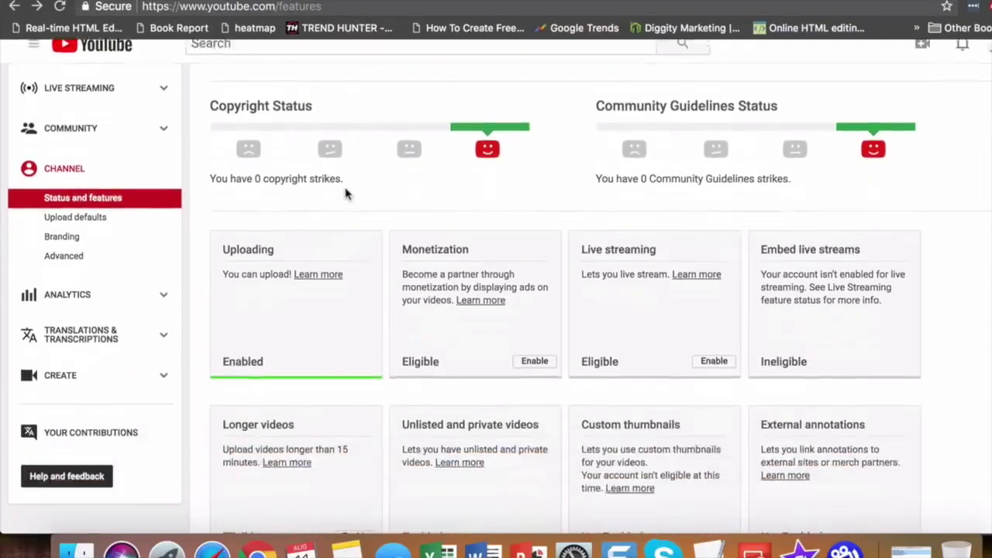
pyautogui.scroll(-5, 346, 194)
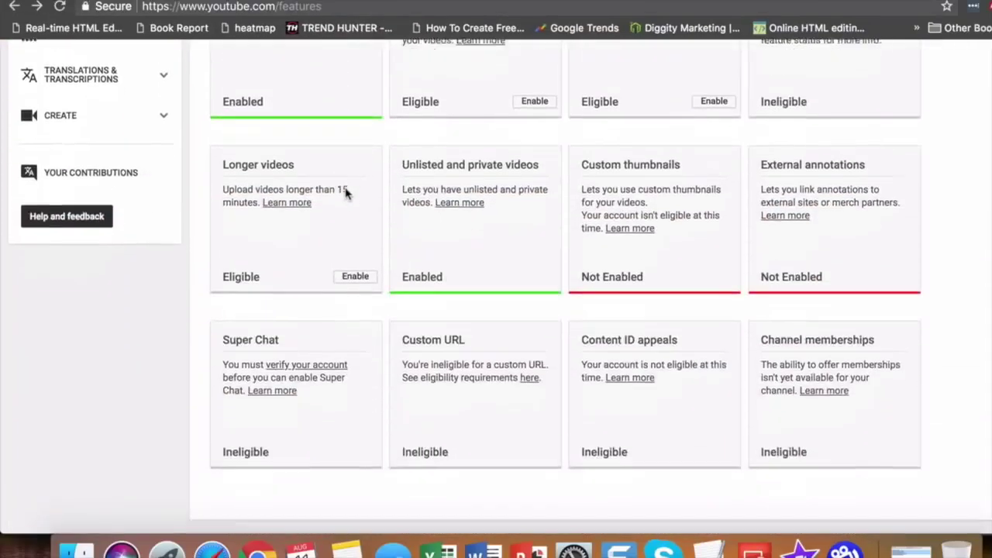